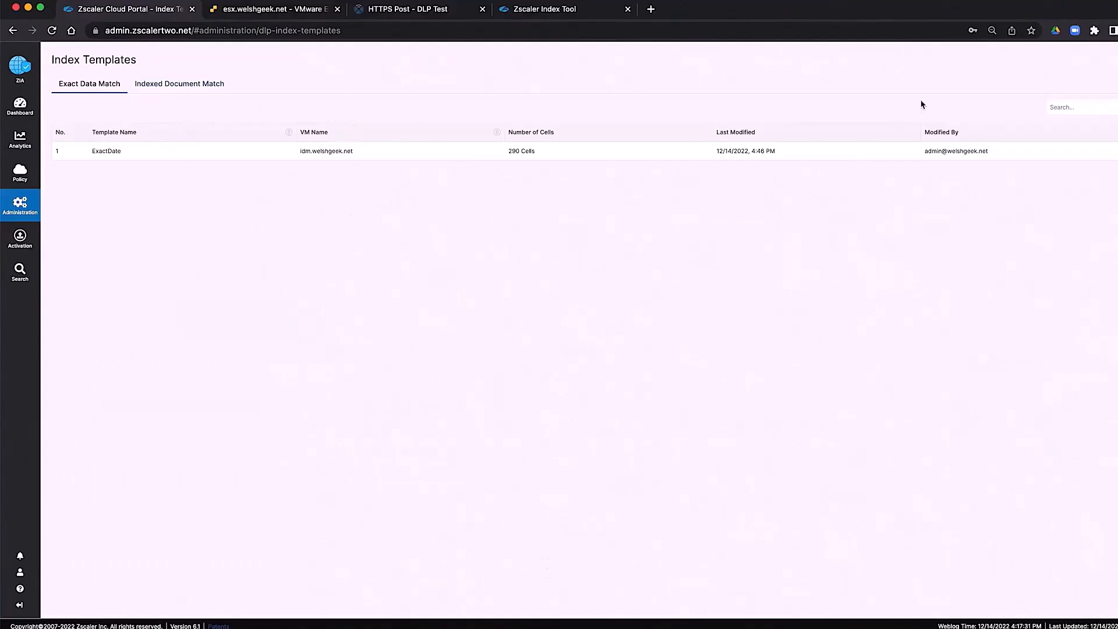
# Review the Indexed Document Match index templates and return to the Exact Data Match templates.
pyautogui.click(181, 84)
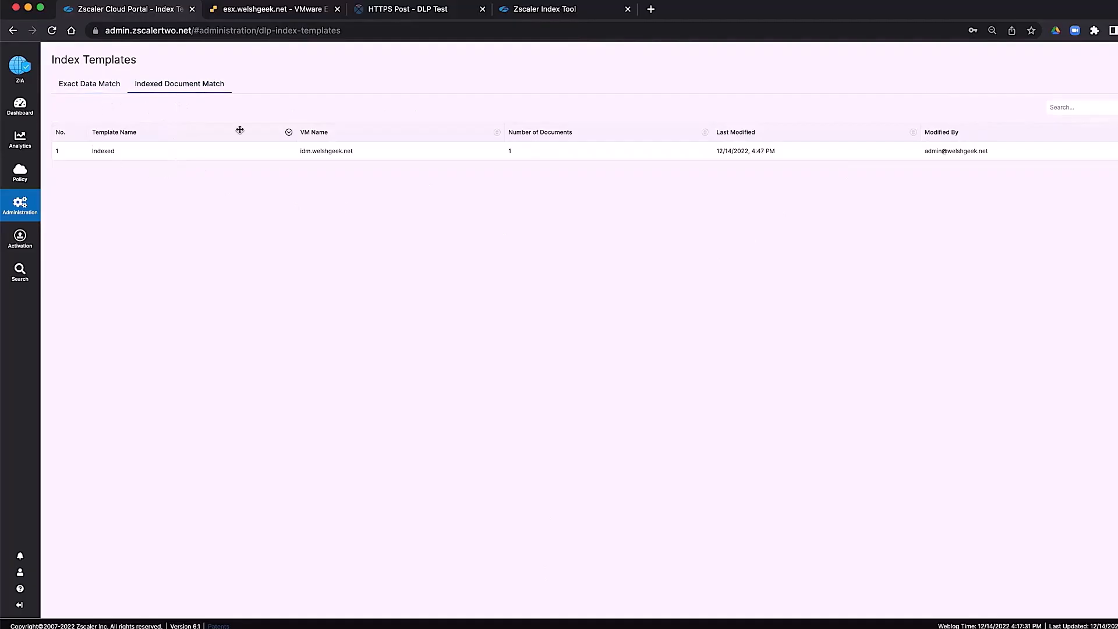
pyautogui.click(102, 90)
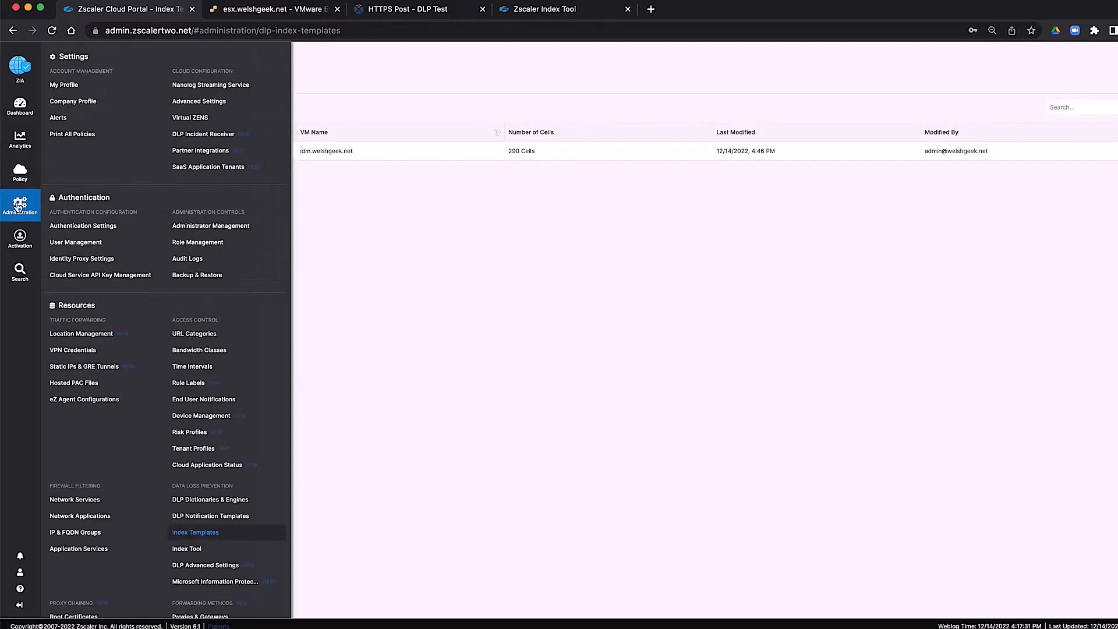
# Start a new DLP dictionary named ExactDataMatch with type Exact Data Match and the ExactDate data template.
pyautogui.moveTo(16, 217)
pyautogui.click(195, 500)
pyautogui.click(104, 106)
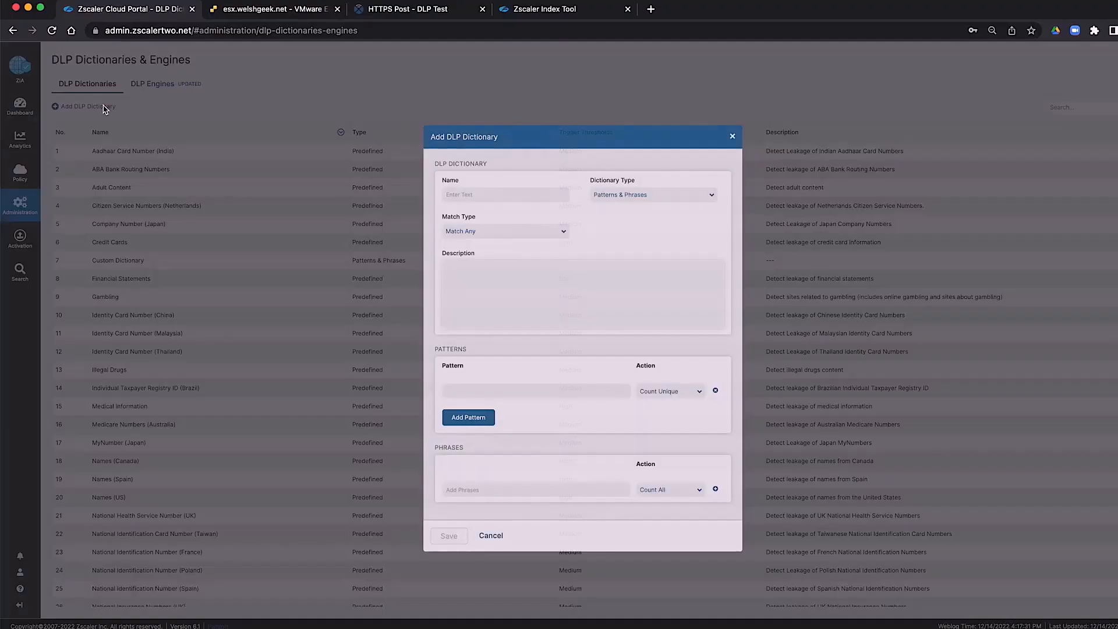
pyautogui.click(533, 192)
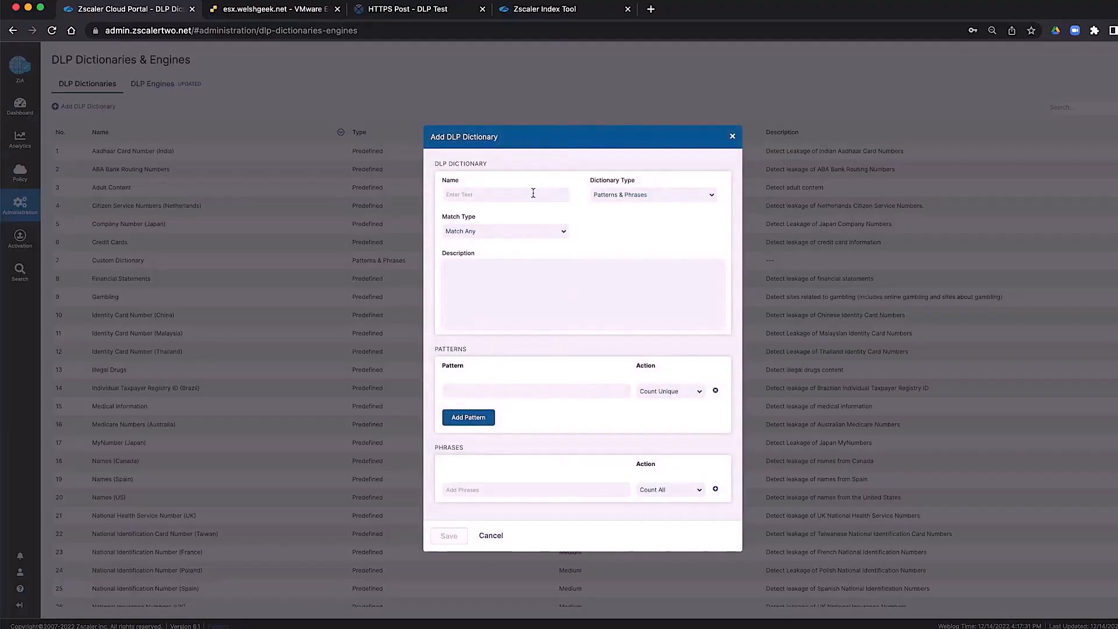
pyautogui.write('ExactDataMatch')
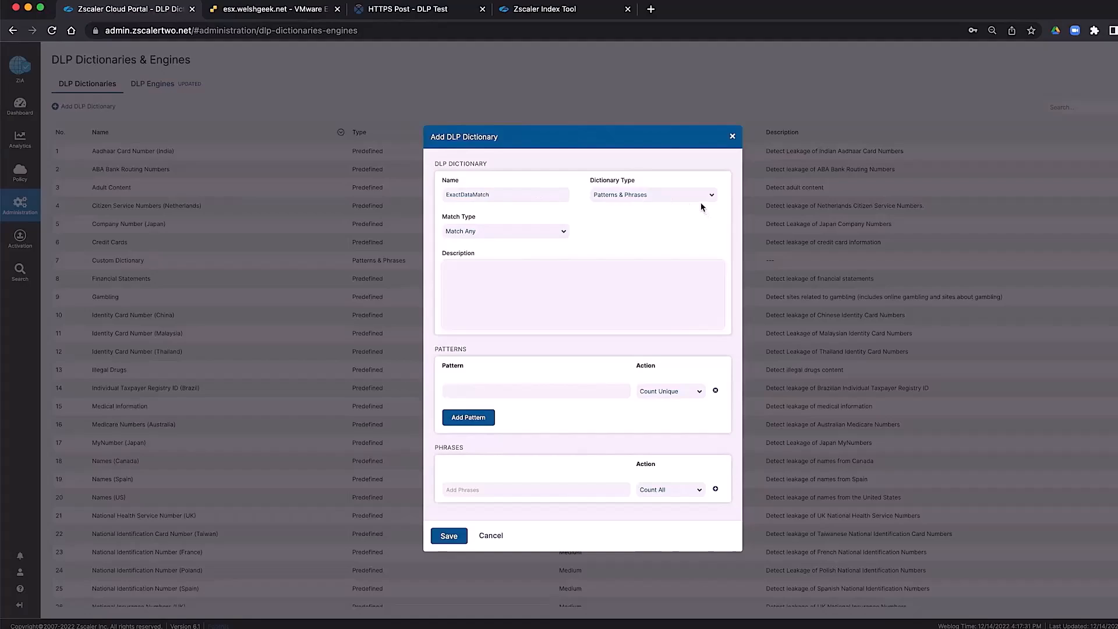
pyautogui.click(699, 197)
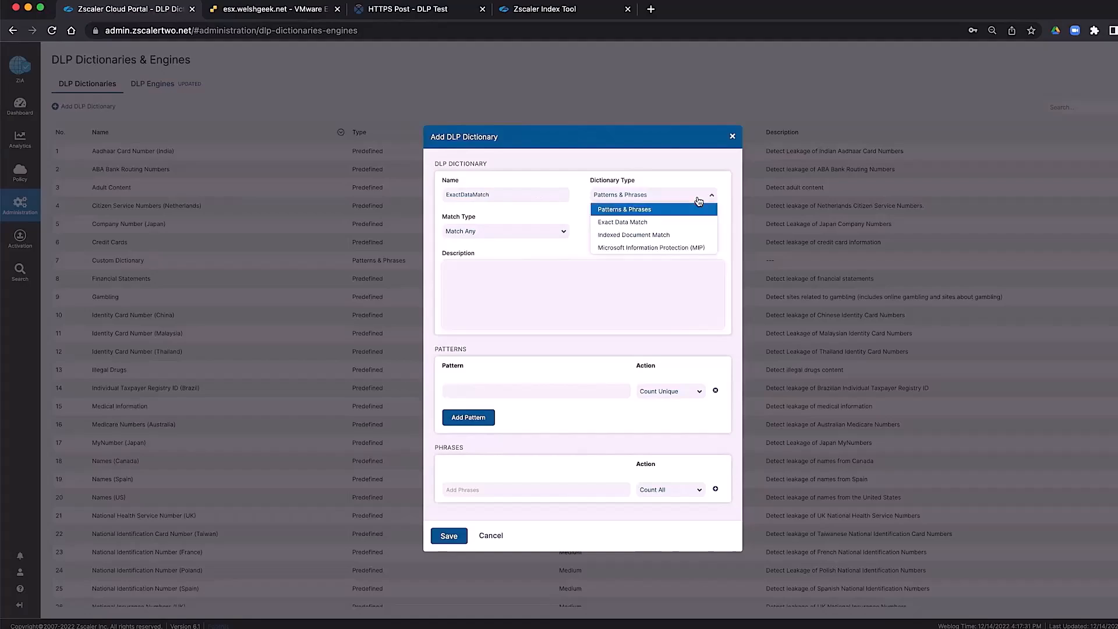
pyautogui.click(634, 223)
pyautogui.click(497, 411)
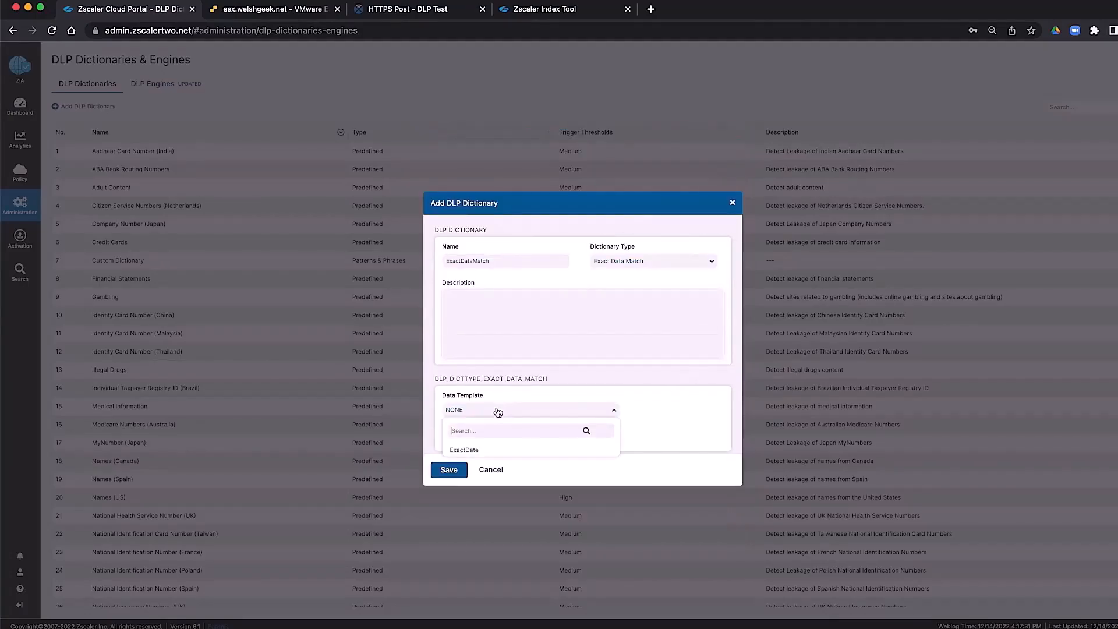
pyautogui.click(464, 450)
# Choose all available secondary fields for the dictionary, including last name, email, birthdate, first name, CCN, cc_expiredate and cc_type.
pyautogui.scroll(-2, 641, 442)
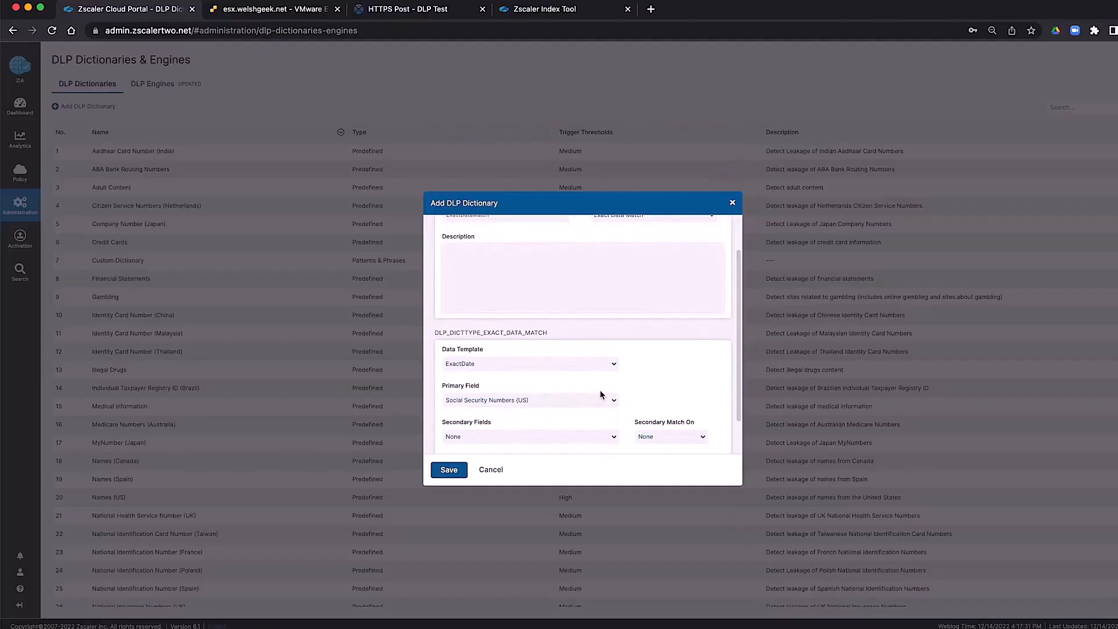
pyautogui.scroll(-1, 599, 391)
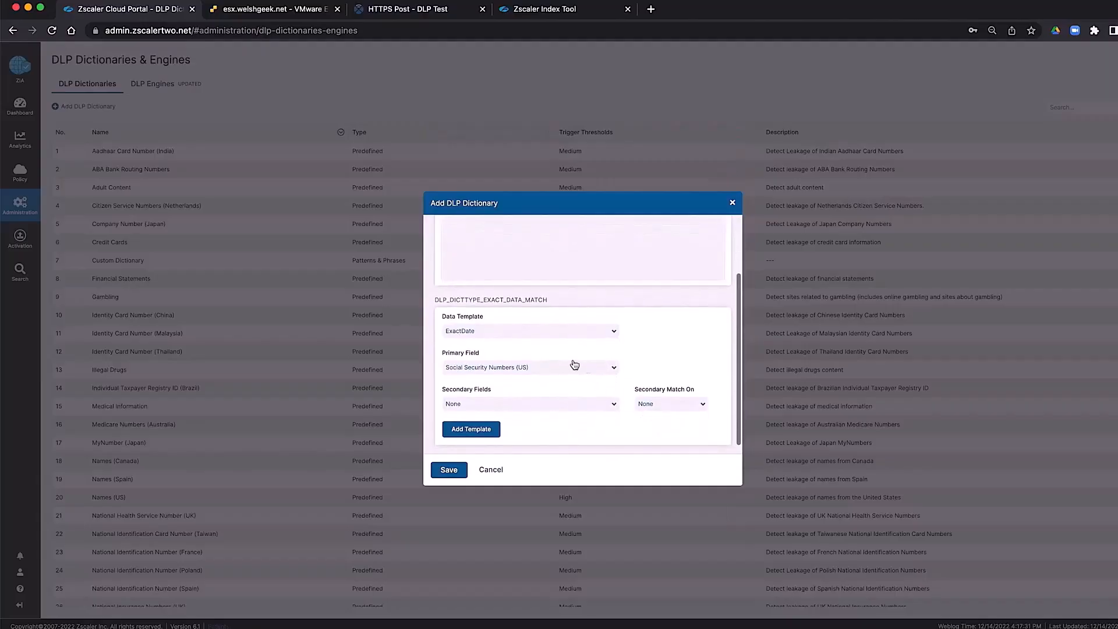
pyautogui.click(595, 408)
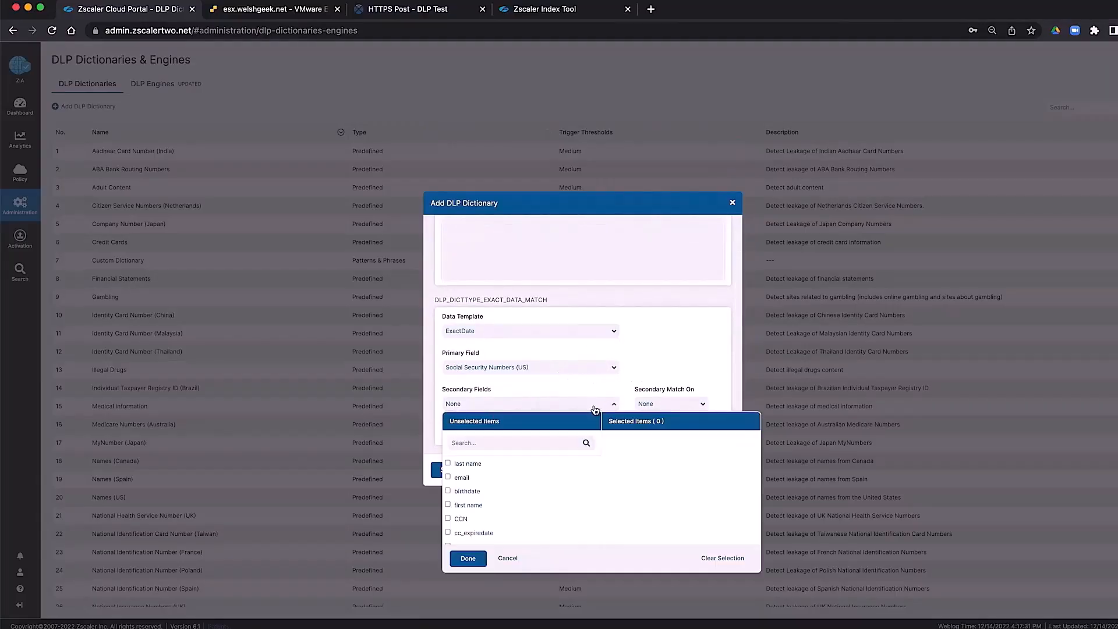
pyautogui.click(448, 463)
pyautogui.click(448, 477)
pyautogui.click(447, 491)
pyautogui.click(448, 504)
pyautogui.click(448, 518)
pyautogui.click(448, 532)
pyautogui.scroll(-2, 521, 501)
pyautogui.click(447, 521)
pyautogui.click(448, 535)
pyautogui.click(466, 558)
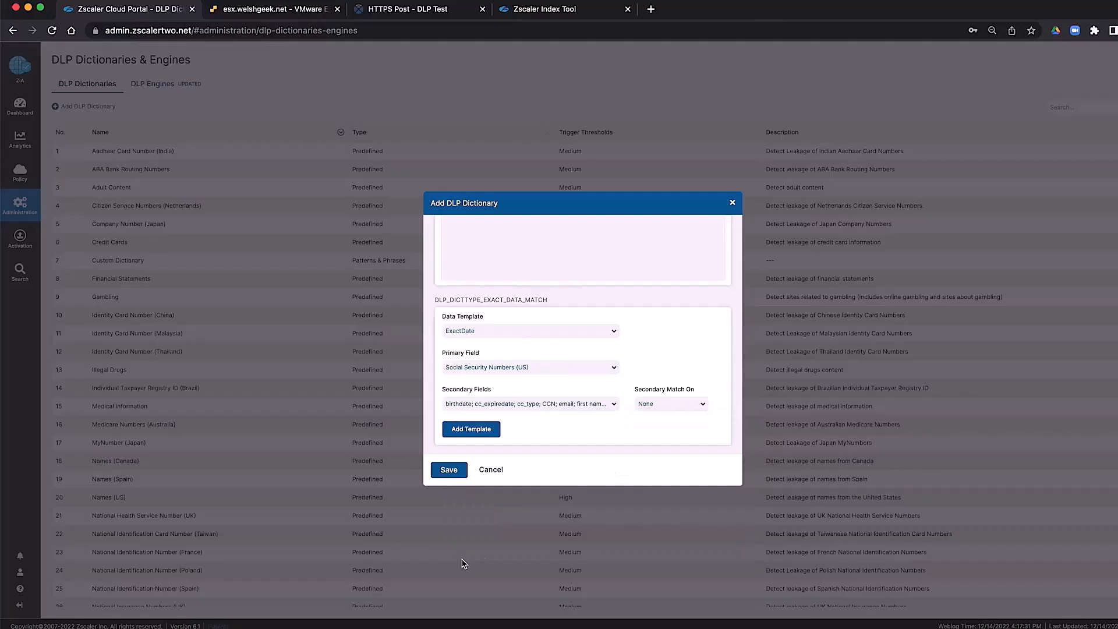
# Set the secondary match to Match at Least 1 from Secondary Fields and save the ExactDataMatch dictionary.
pyautogui.click(681, 409)
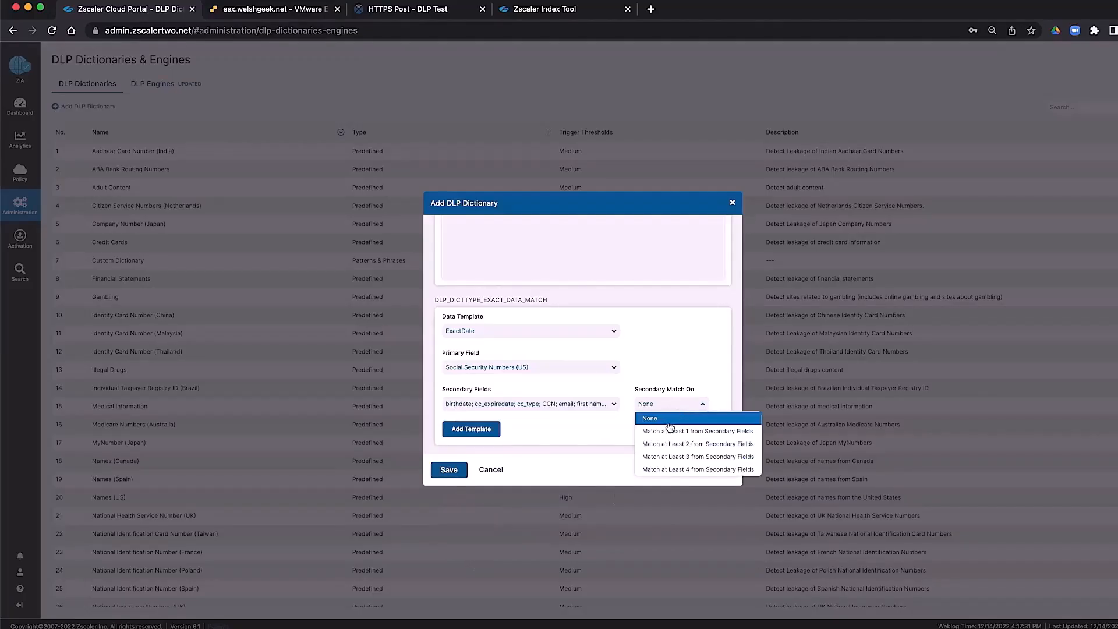
pyautogui.click(669, 433)
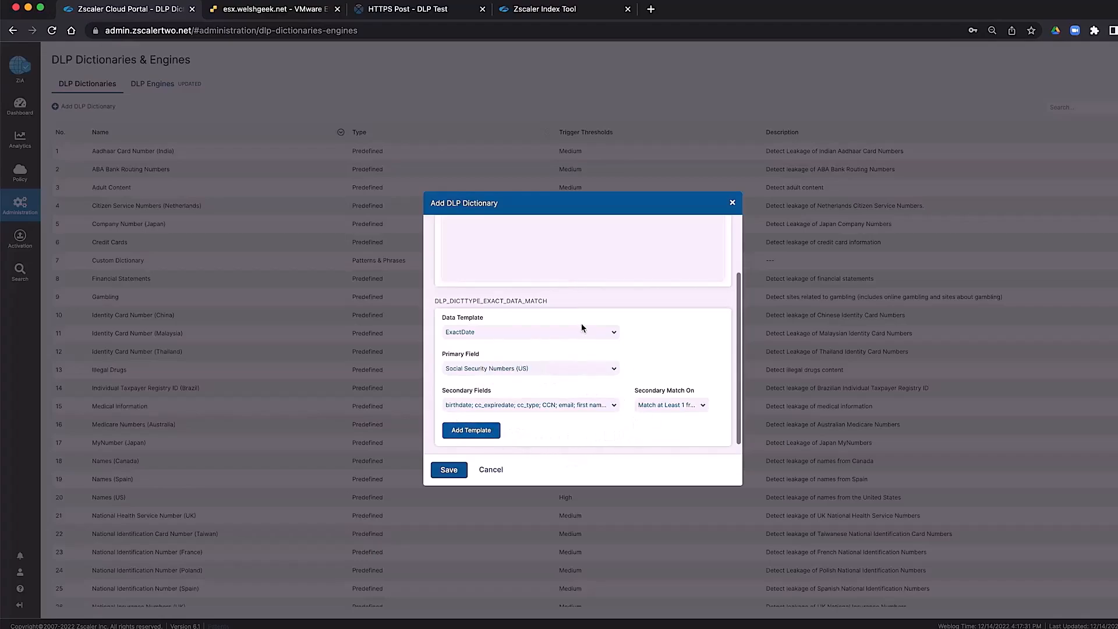
pyautogui.scroll(3, 581, 323)
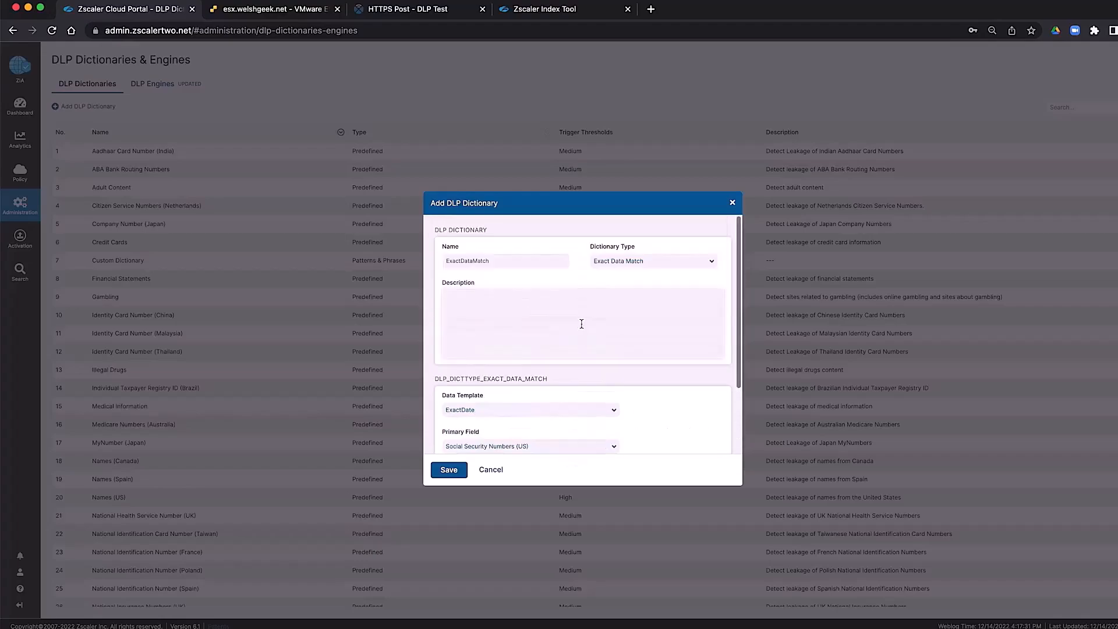
pyautogui.click(450, 472)
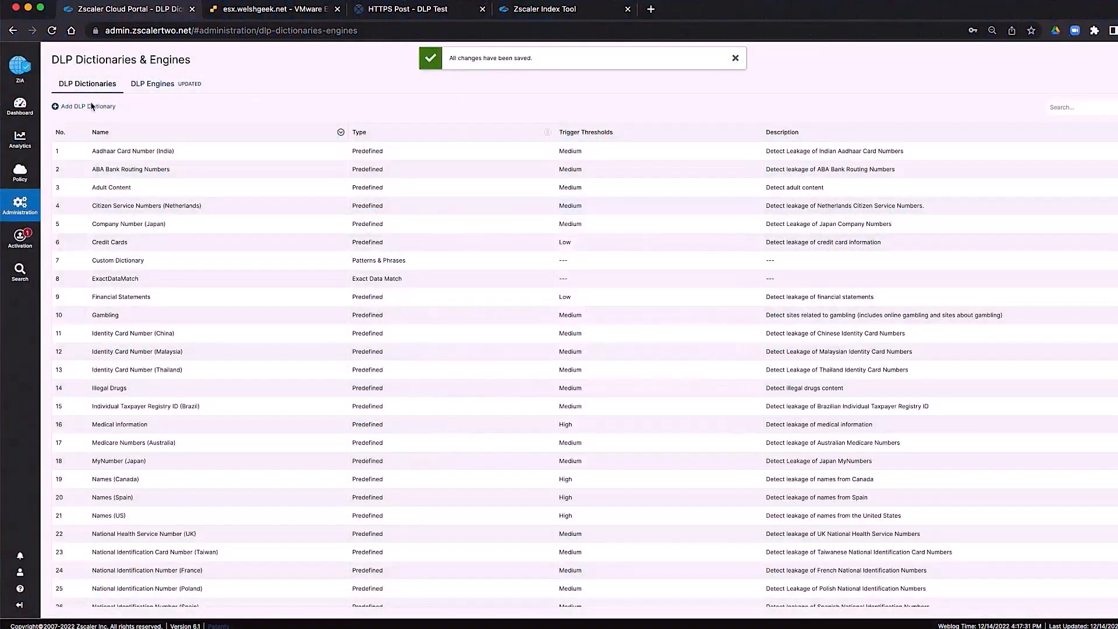
# Start another DLP dictionary named IndexedData with the dictionary type Indexed Document Match.
pyautogui.click(89, 107)
pyautogui.click(529, 195)
pyautogui.write('Inde')
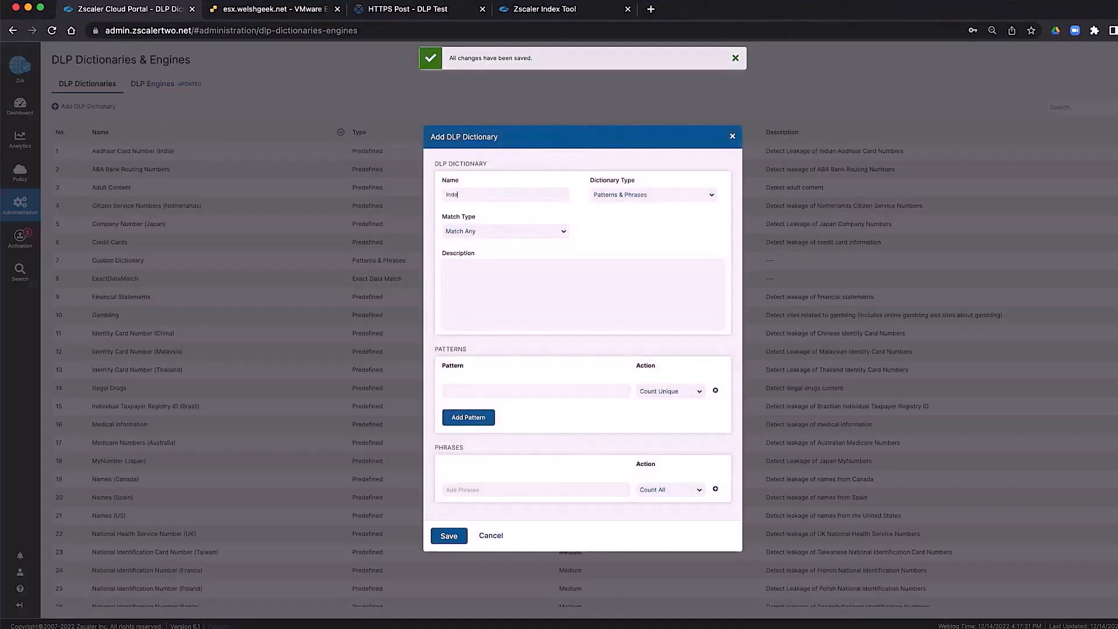
pyautogui.write('xedData')
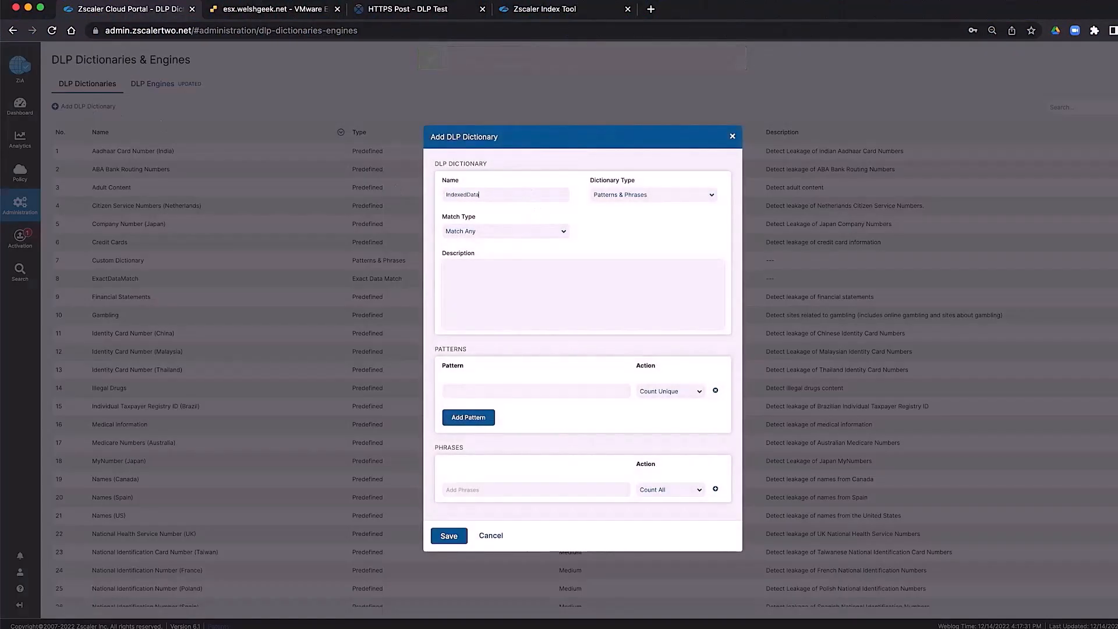
pyautogui.click(670, 200)
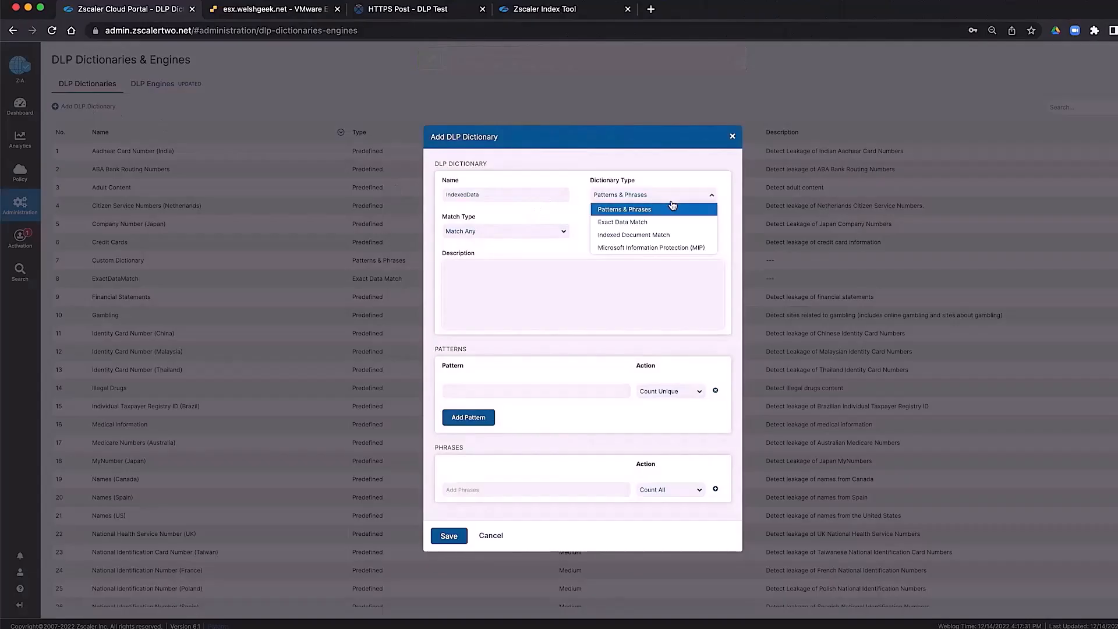
pyautogui.click(658, 236)
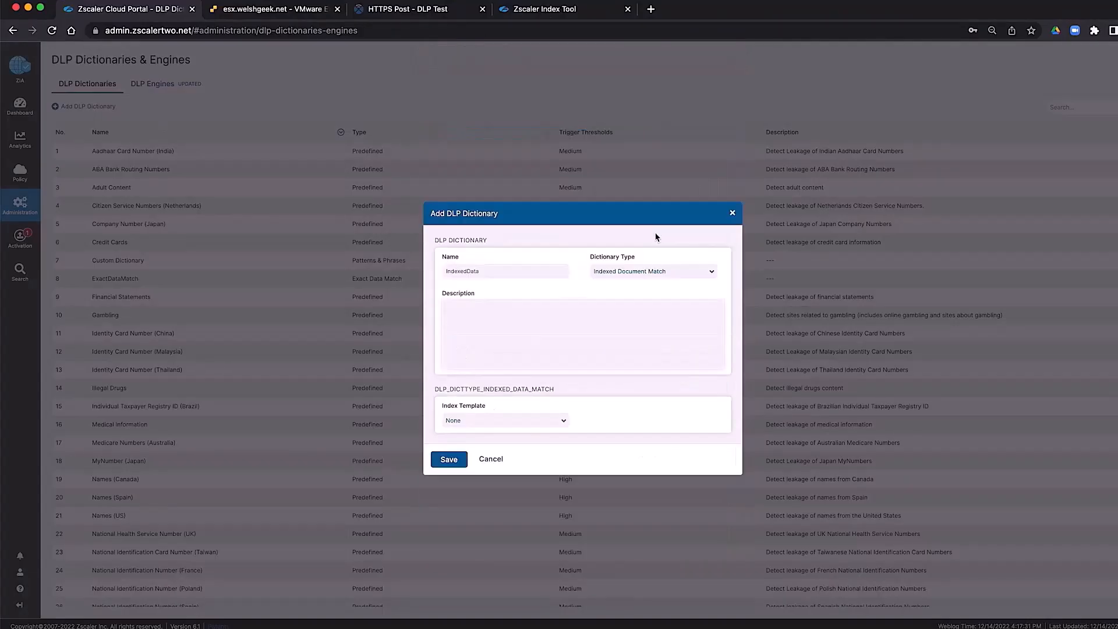
# Save the IndexedData dictionary with the Indexed index template and activate the pending changes.
pyautogui.click(525, 425)
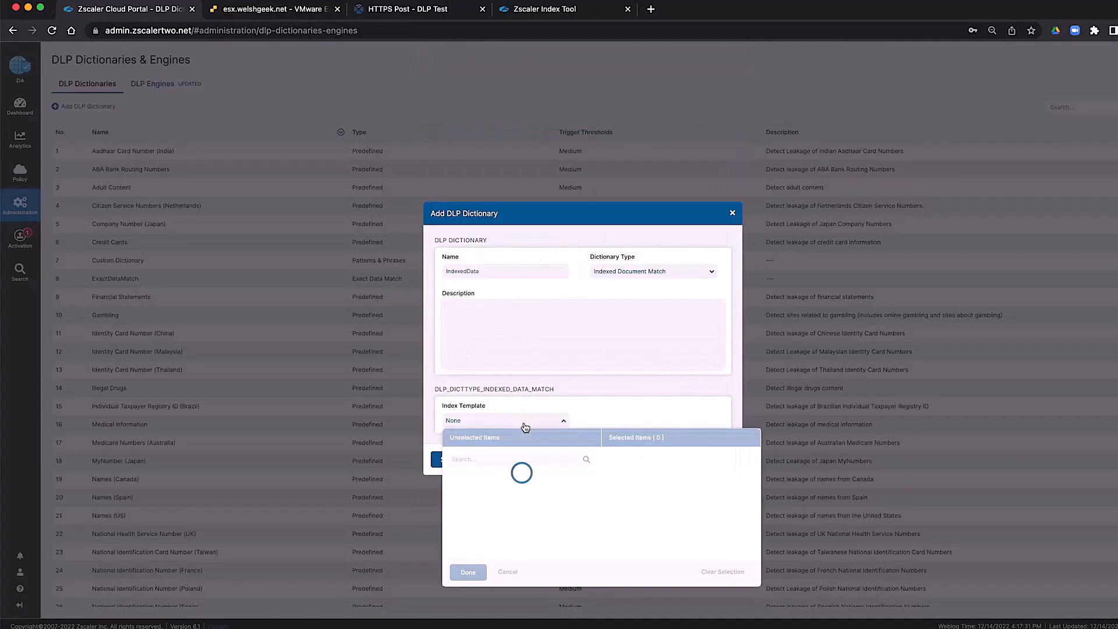
pyautogui.click(454, 483)
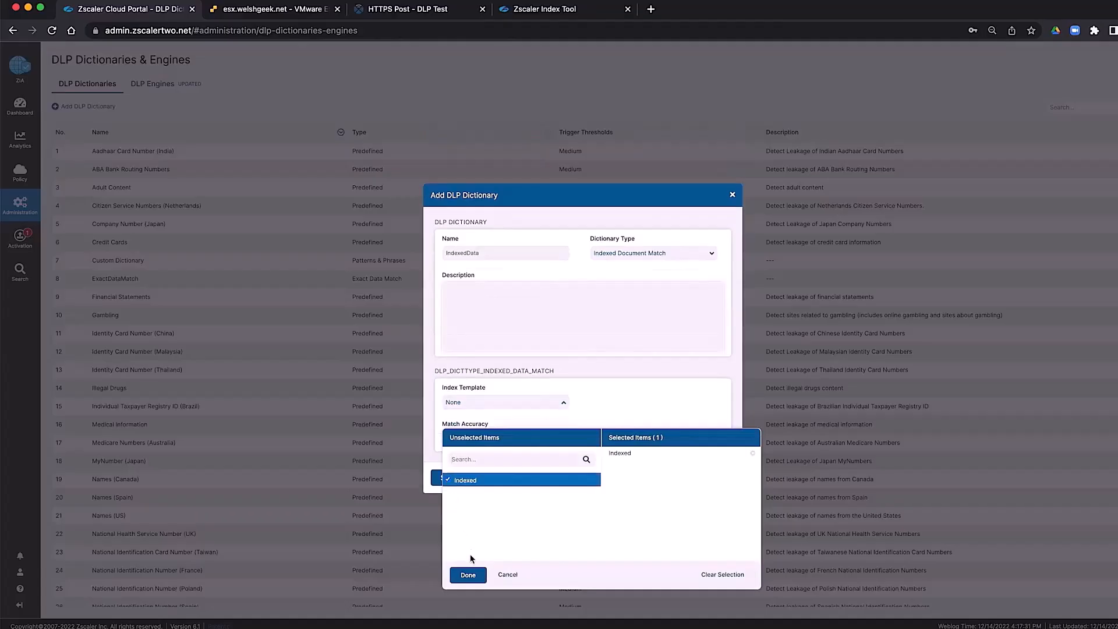
pyautogui.click(468, 575)
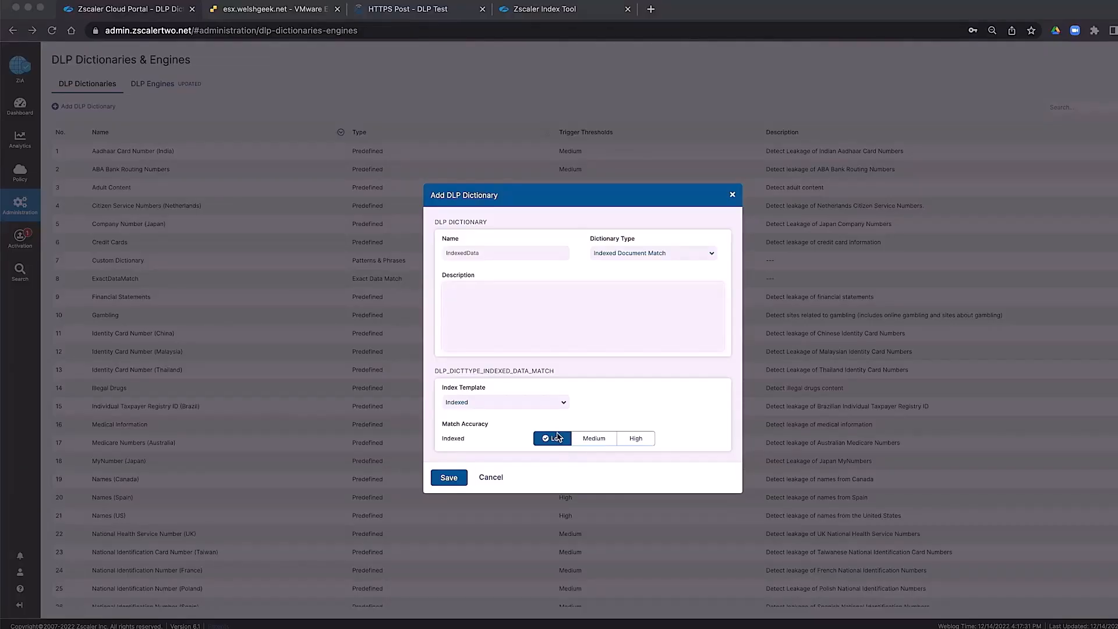
pyautogui.click(449, 477)
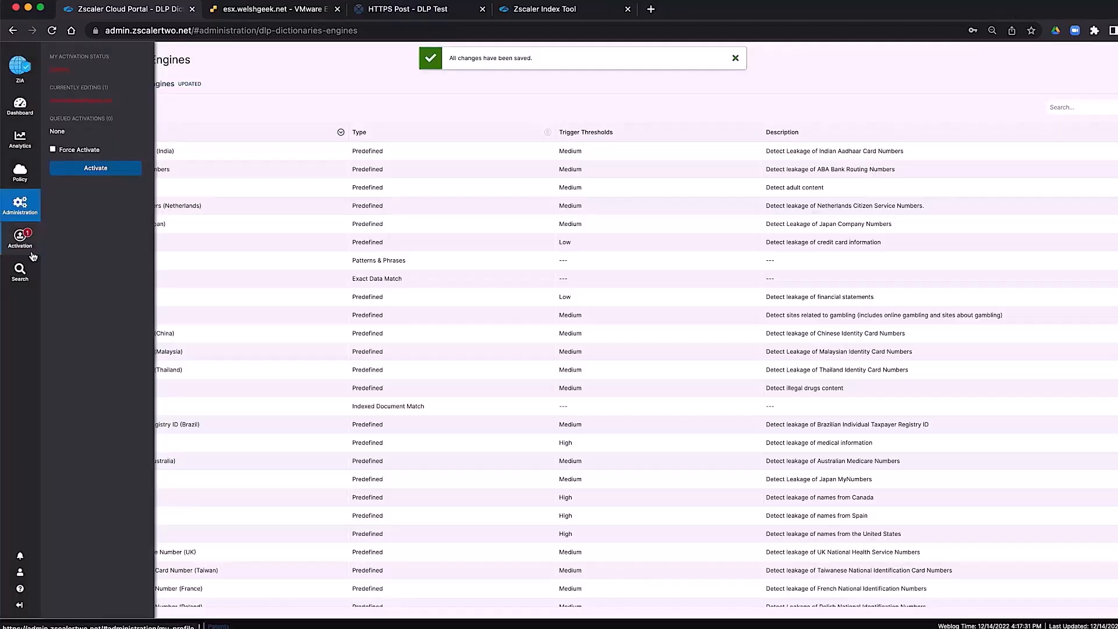
pyautogui.click(88, 106)
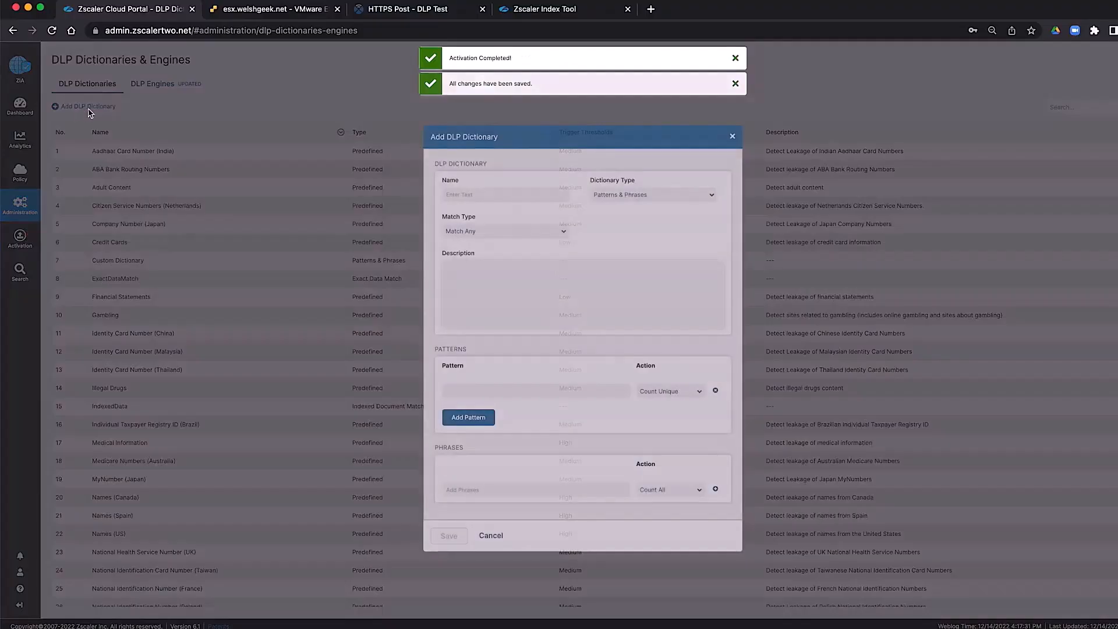
pyautogui.click(661, 193)
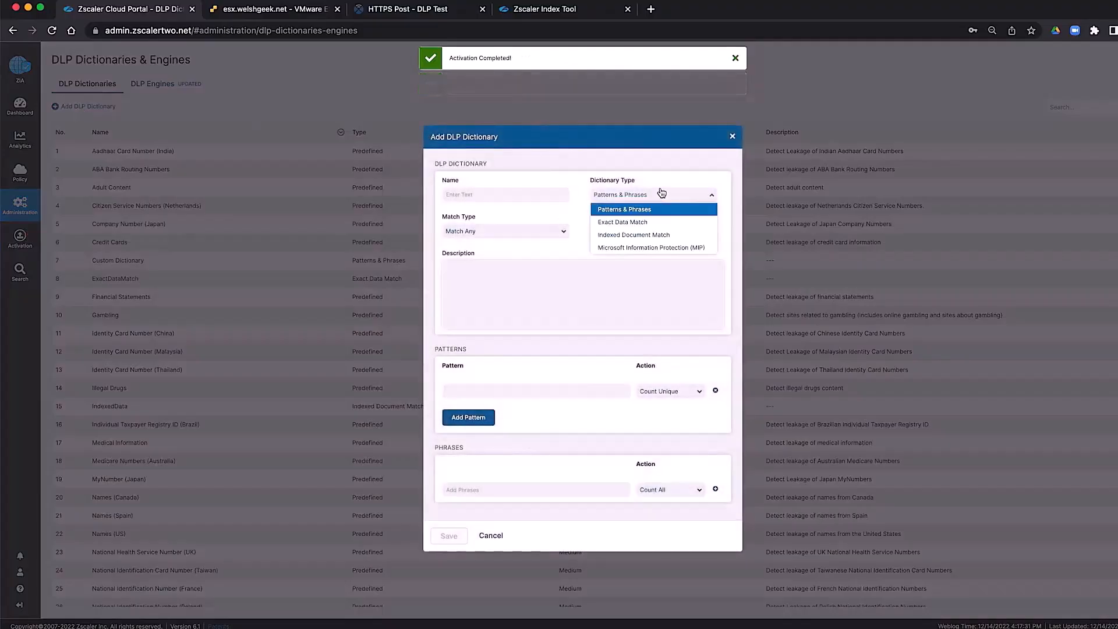
pyautogui.click(649, 247)
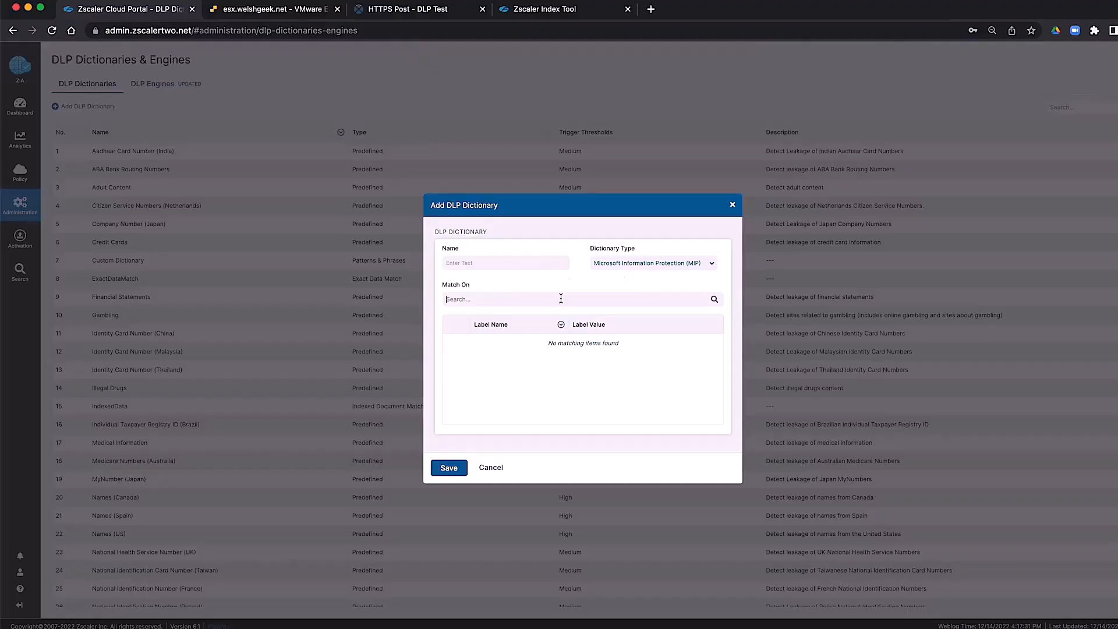
pyautogui.click(492, 467)
# Examine which dictionaries the HIPAA and GLBA engines combine in the DLP engine list.
pyautogui.click(152, 84)
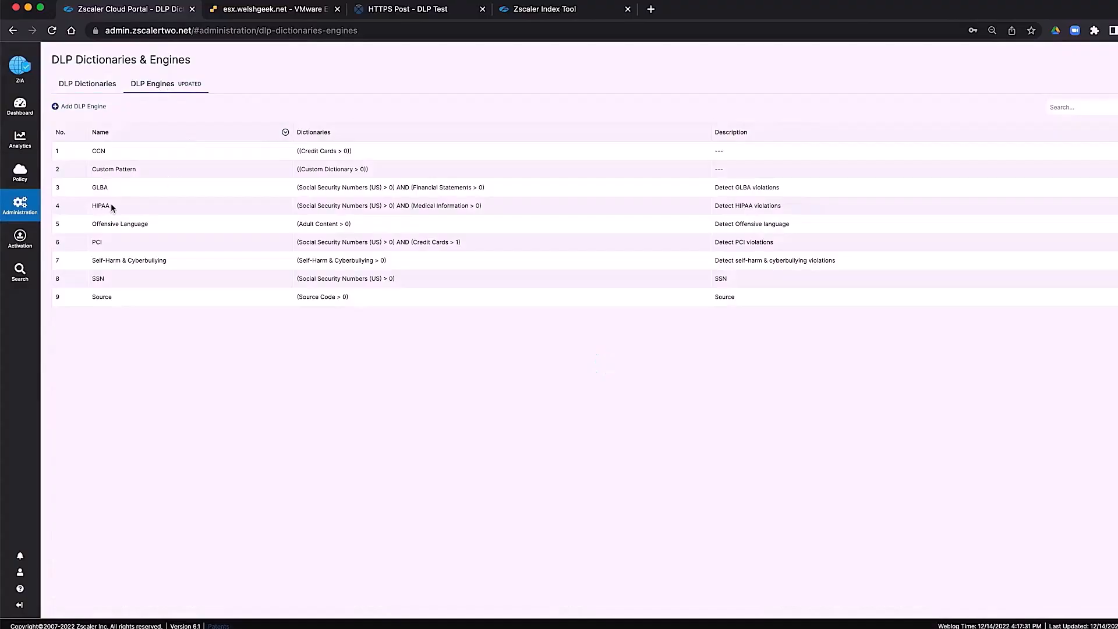
pyautogui.moveTo(115, 205); pyautogui.dragTo(91, 207)
pyautogui.moveTo(385, 207); pyautogui.dragTo(308, 204)
pyautogui.moveTo(474, 207); pyautogui.dragTo(414, 206)
pyautogui.click(390, 189)
pyautogui.moveTo(416, 188); pyautogui.dragTo(467, 188)
# Start a new DLP engine named IndexedEngine and add a second dictionary row to its expression.
pyautogui.click(67, 110)
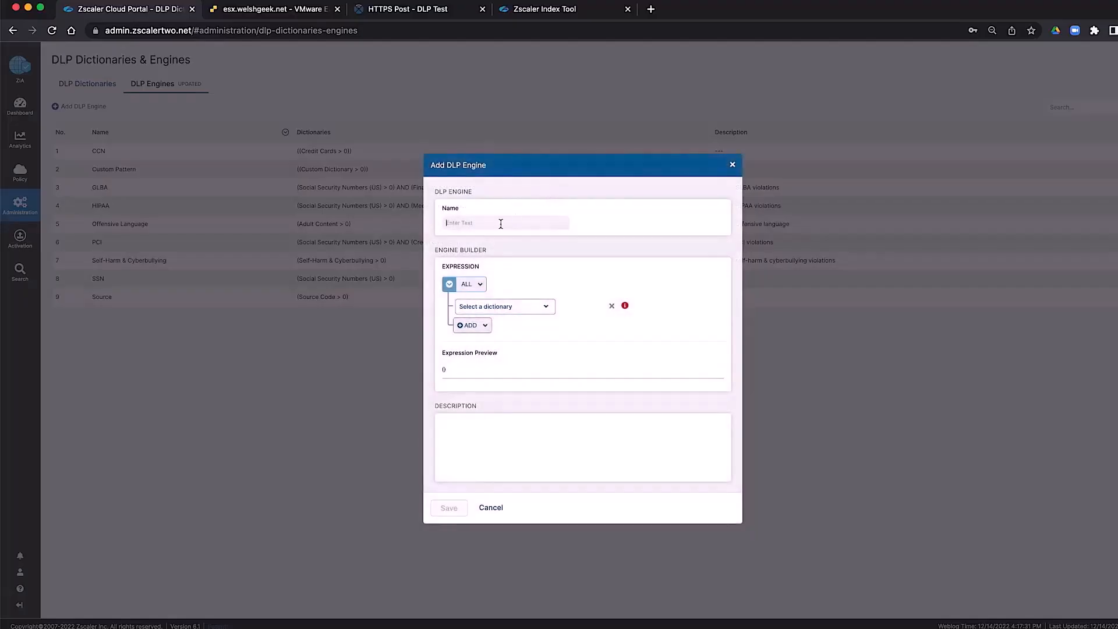
pyautogui.write('IndexedEngine')
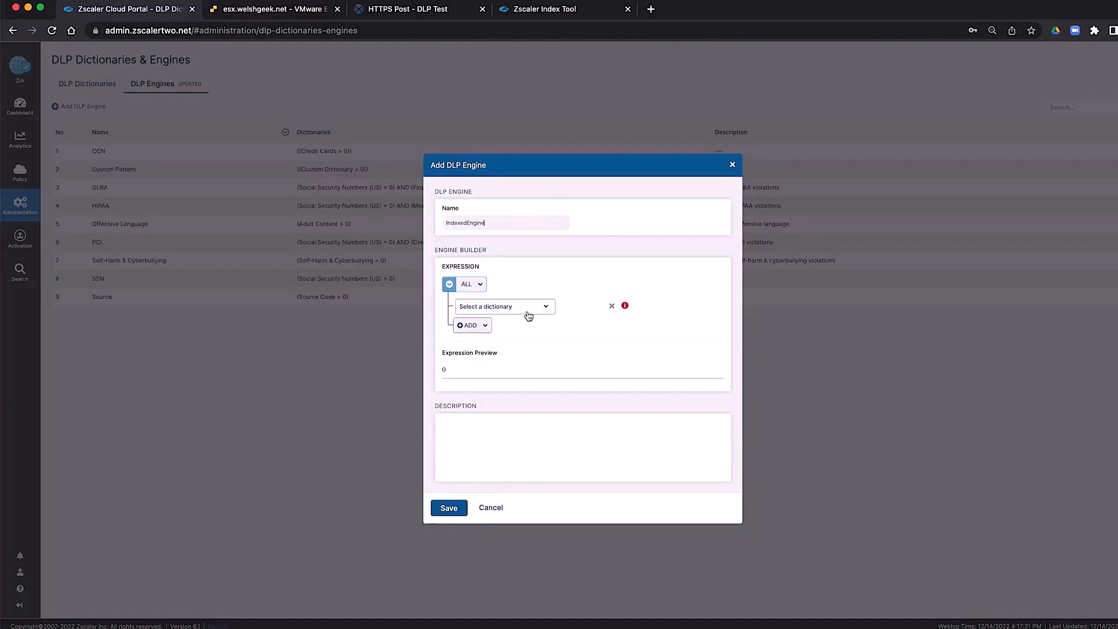
pyautogui.click(467, 287)
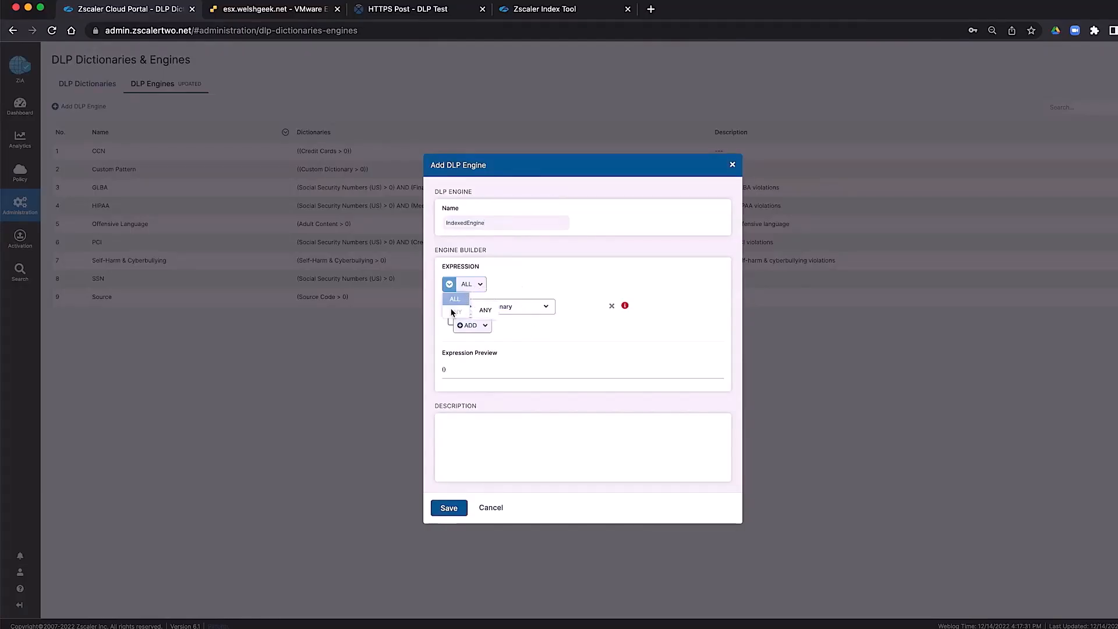
pyautogui.click(537, 278)
pyautogui.click(468, 284)
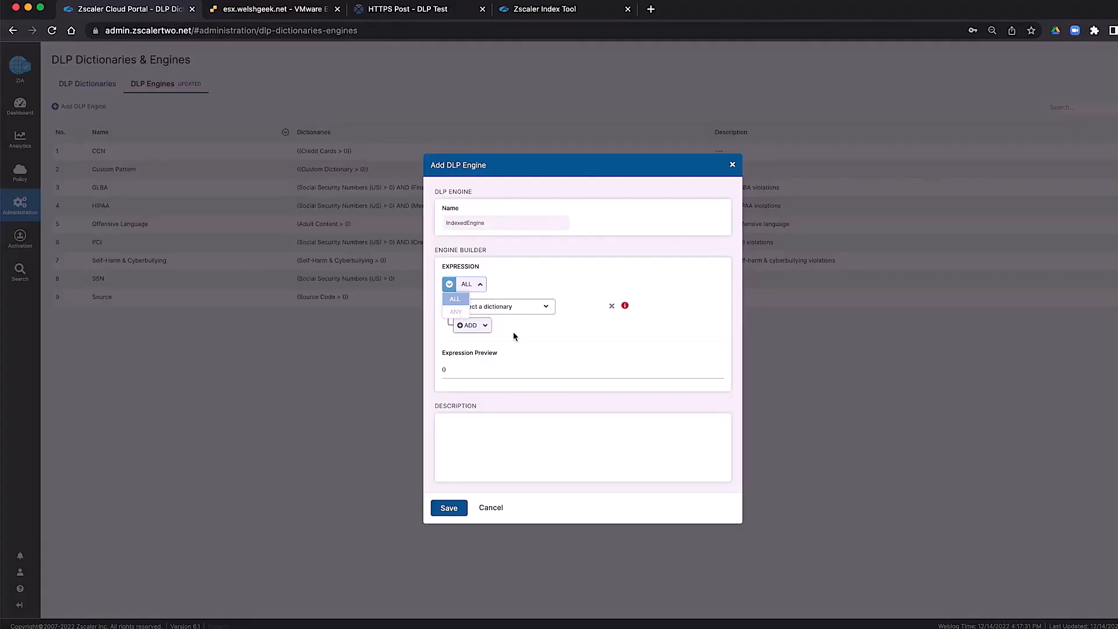
pyautogui.click(488, 328)
pyautogui.click(473, 339)
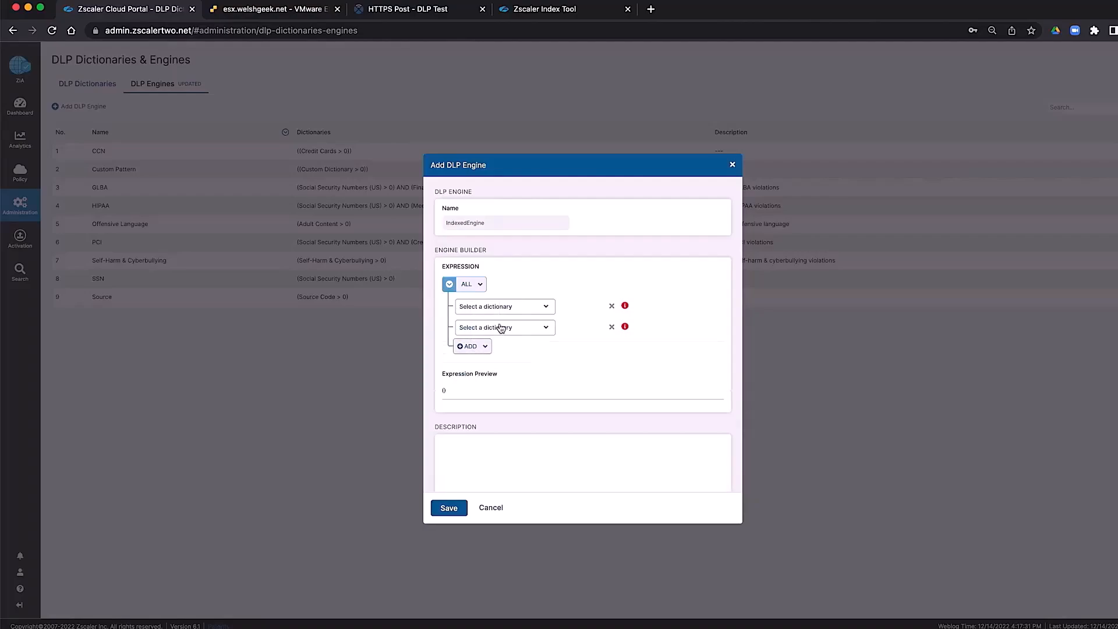
# Set the engine expression to match ANY and choose IndexedData as its first dictionary.
pyautogui.click(472, 284)
pyautogui.click(475, 313)
pyautogui.click(512, 309)
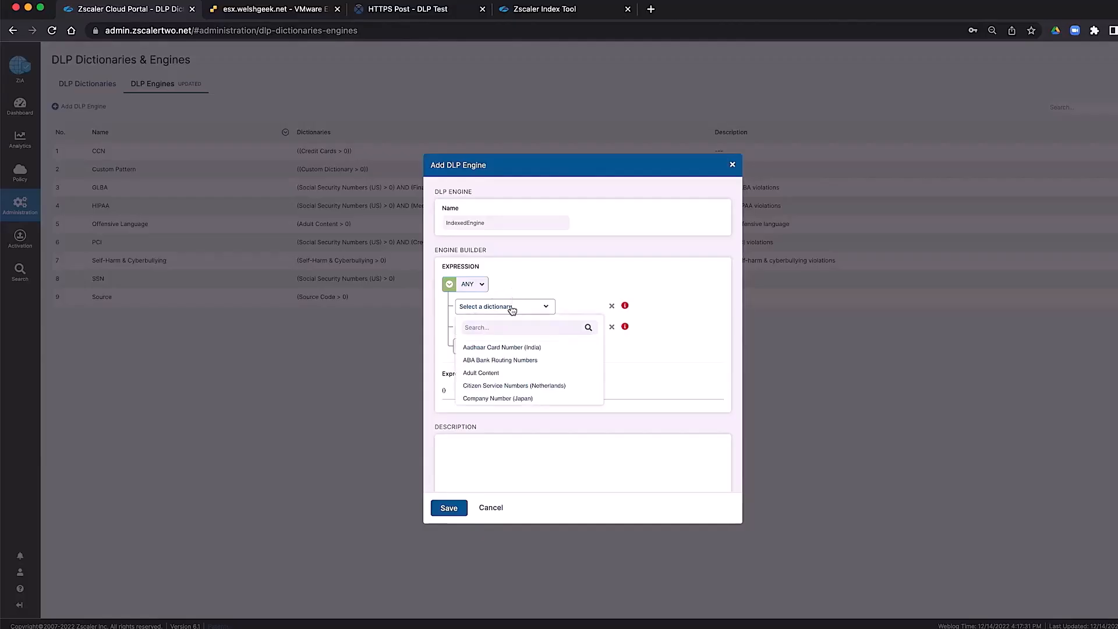
pyautogui.write('ind')
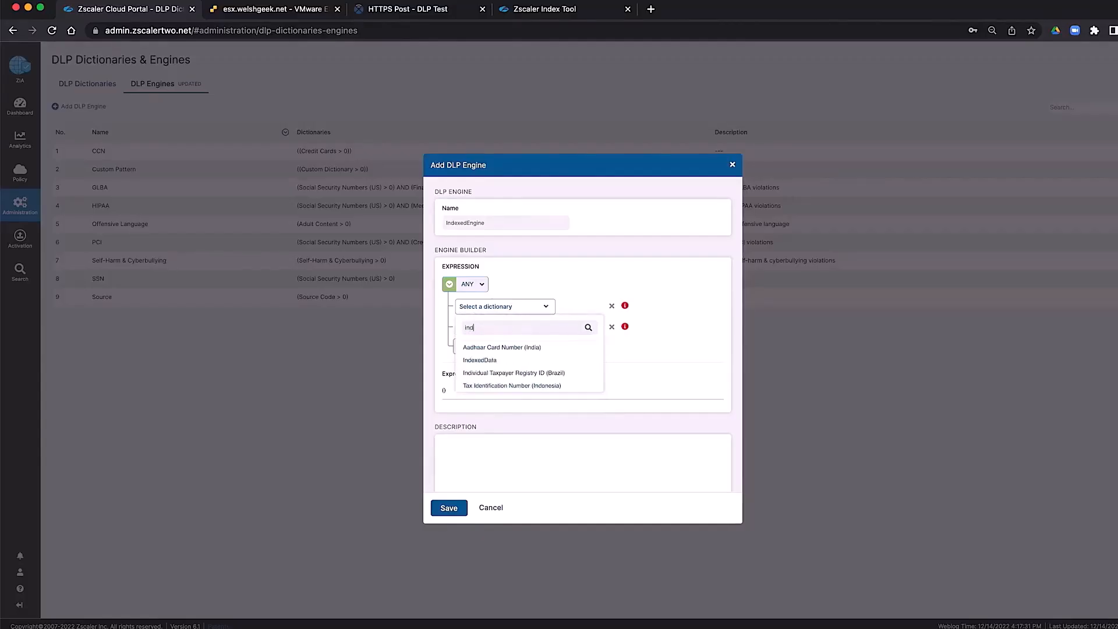
pyautogui.click(494, 360)
# Choose ExactDataMatch as the engine's second dictionary with a threshold greater than 0, and save IndexedEngine.
pyautogui.click(527, 331)
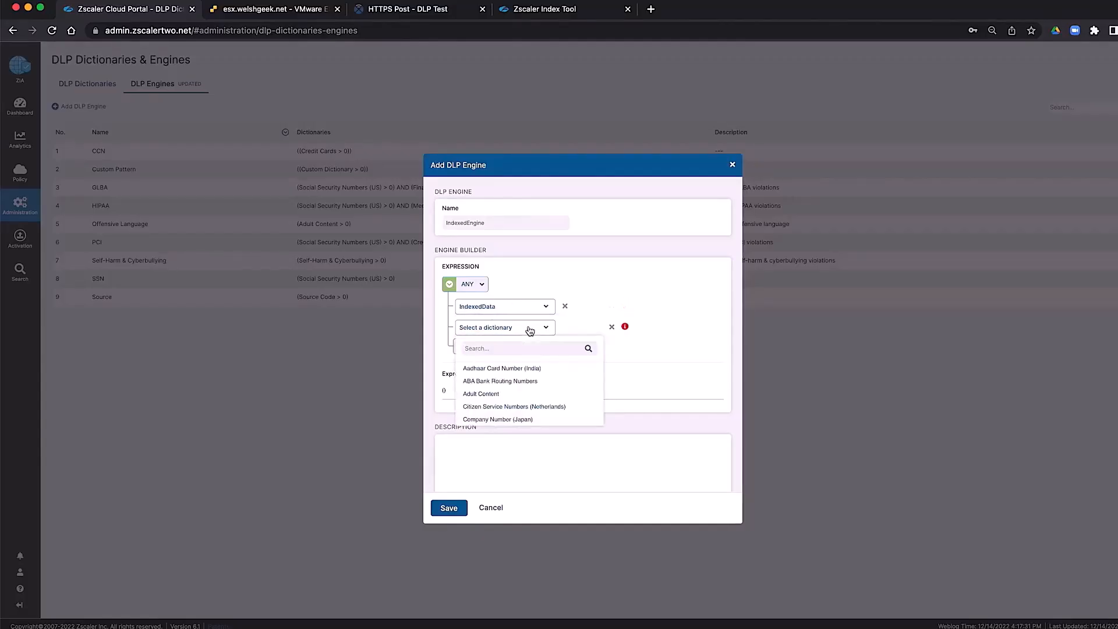
pyautogui.write('ex')
pyautogui.click(489, 368)
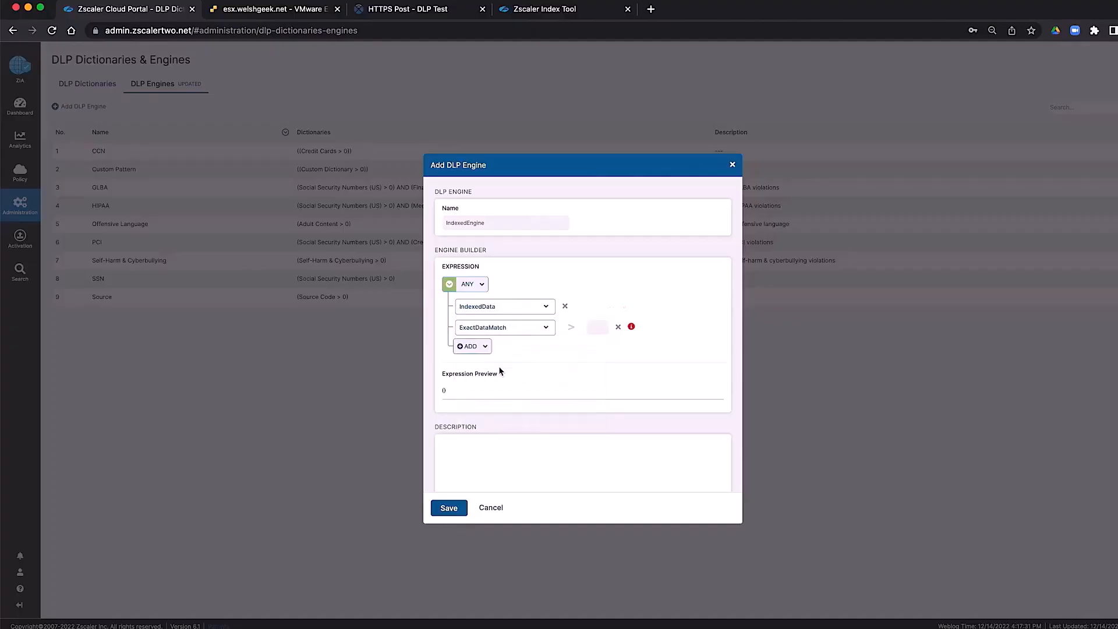
pyautogui.click(614, 355)
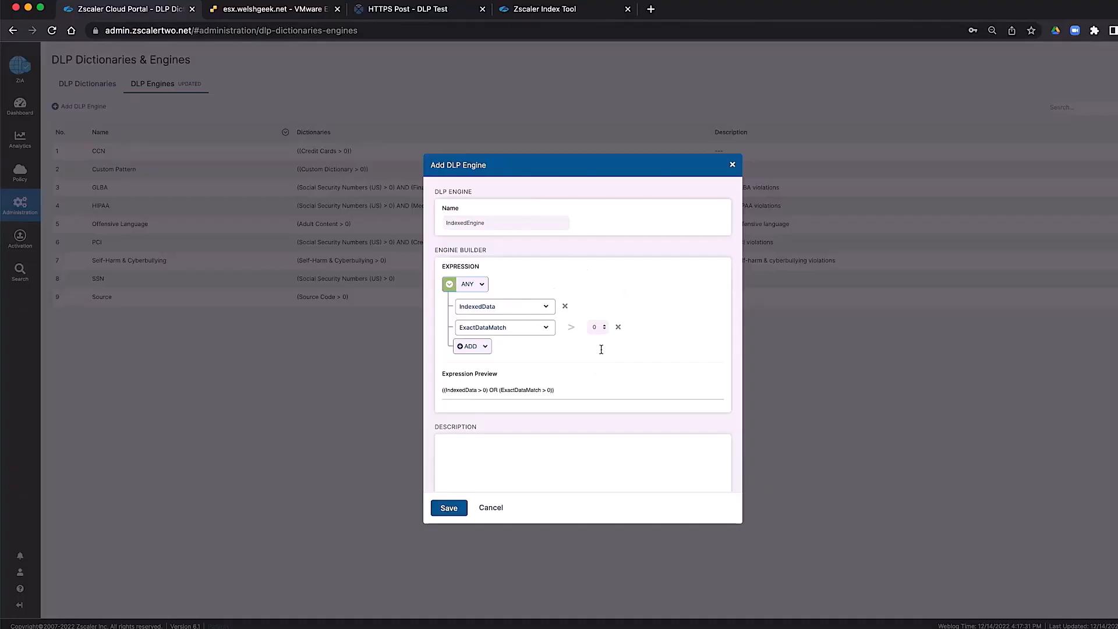
pyautogui.click(449, 508)
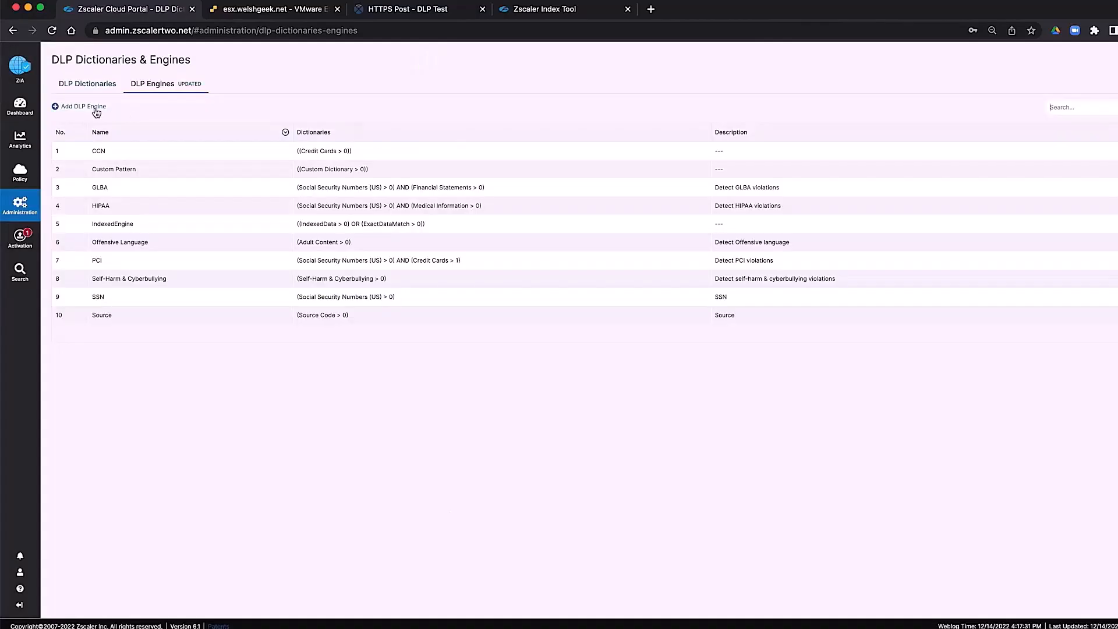
# Define a new DLP engine named Custom that matches Custom Dictionary with a threshold greater than 0.
pyautogui.click(96, 110)
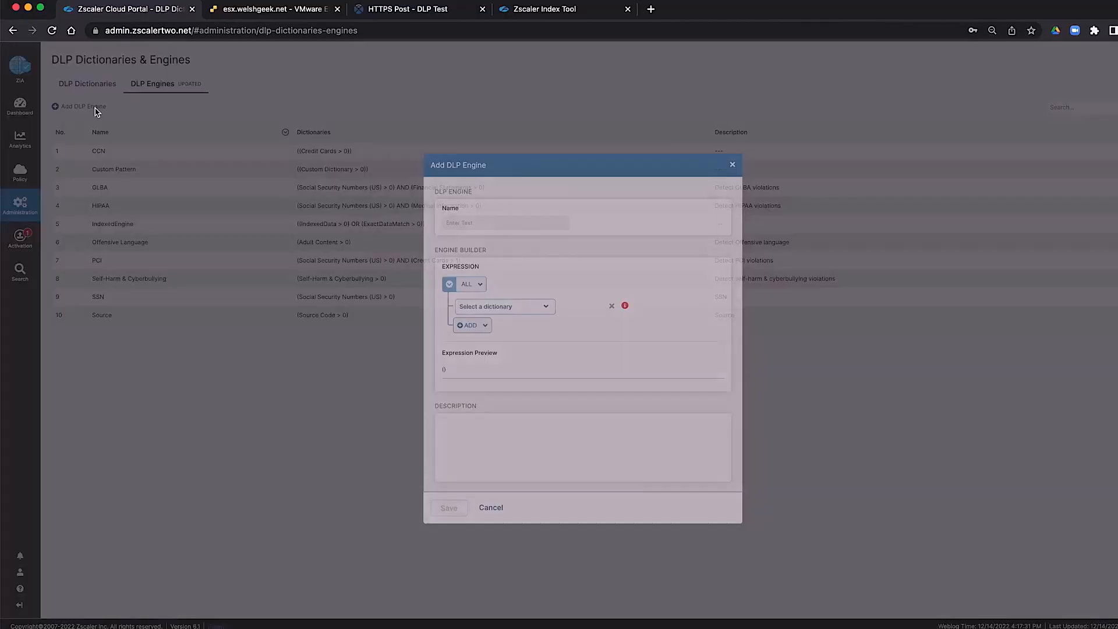
pyautogui.write('Custom')
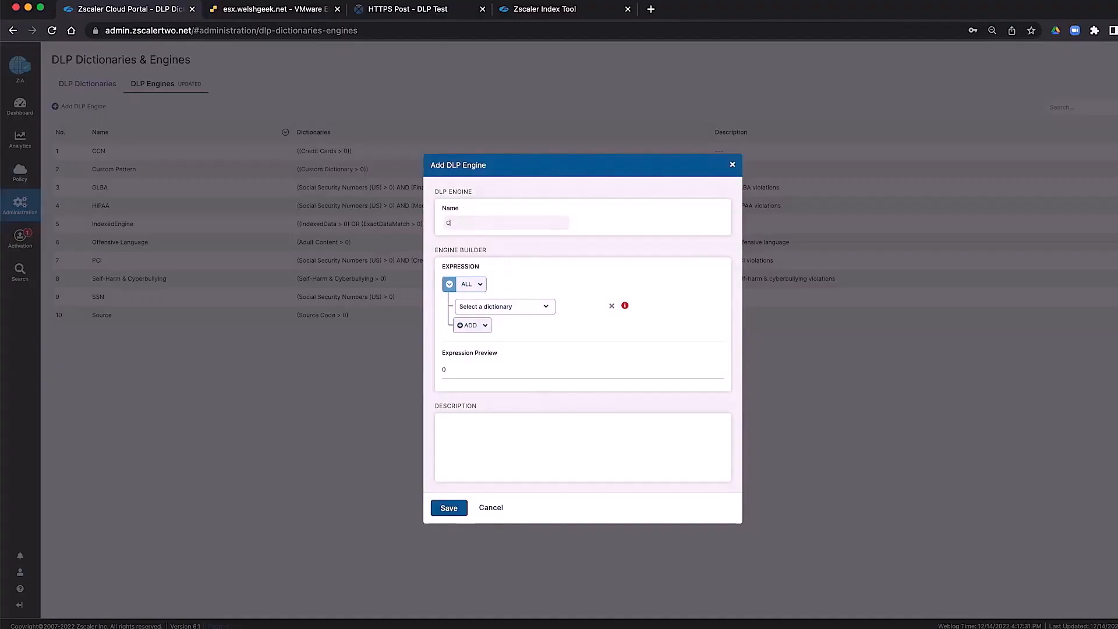
pyautogui.click(529, 308)
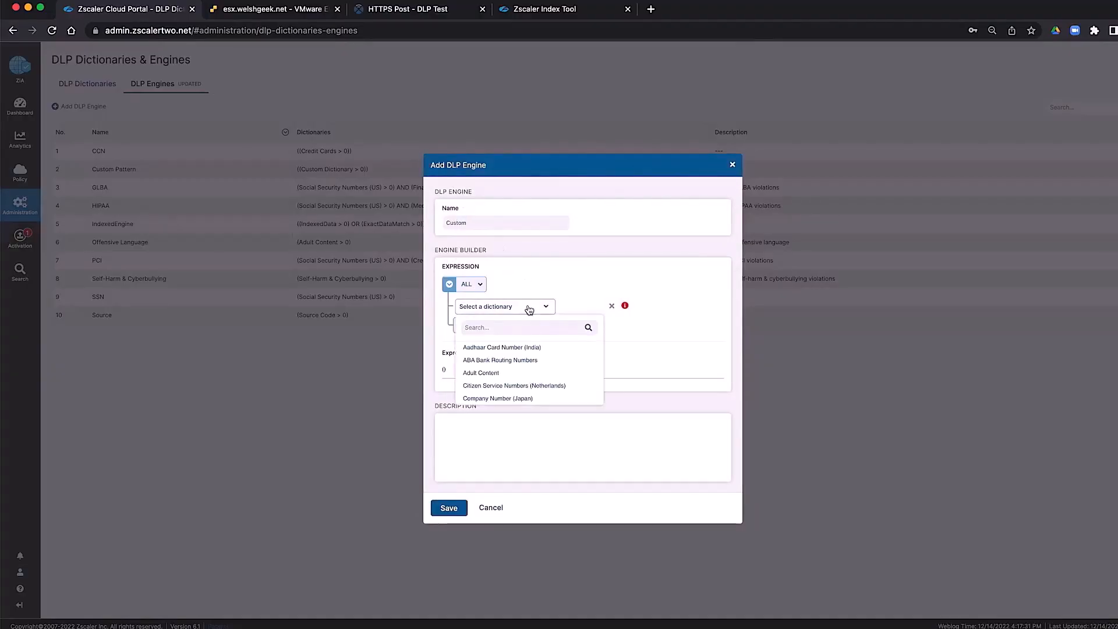
pyautogui.click(521, 328)
pyautogui.write('custom')
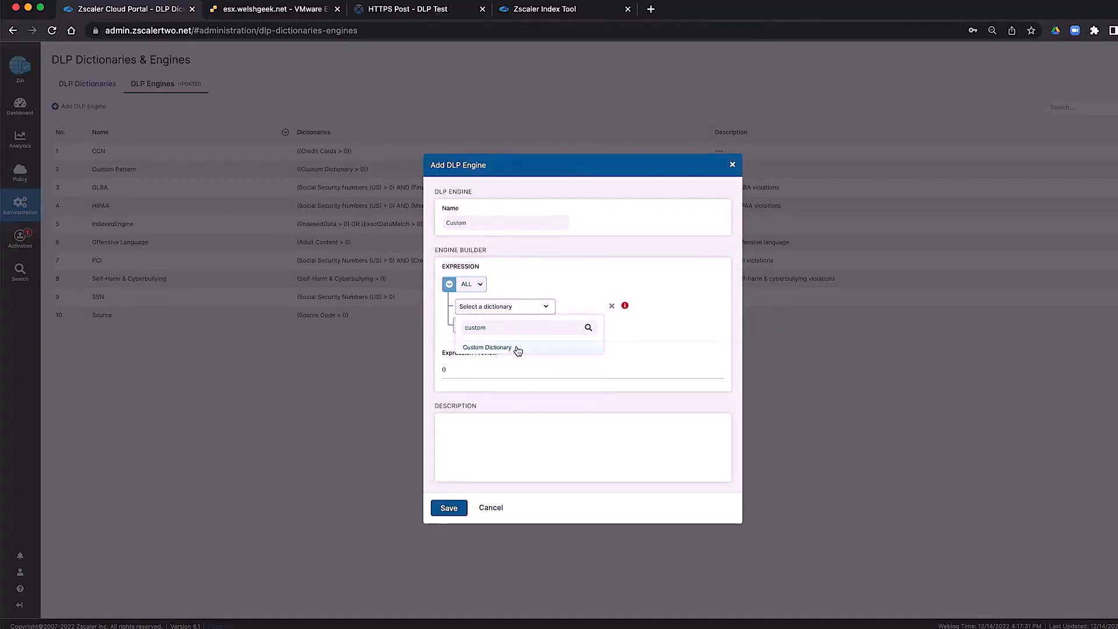
pyautogui.click(517, 348)
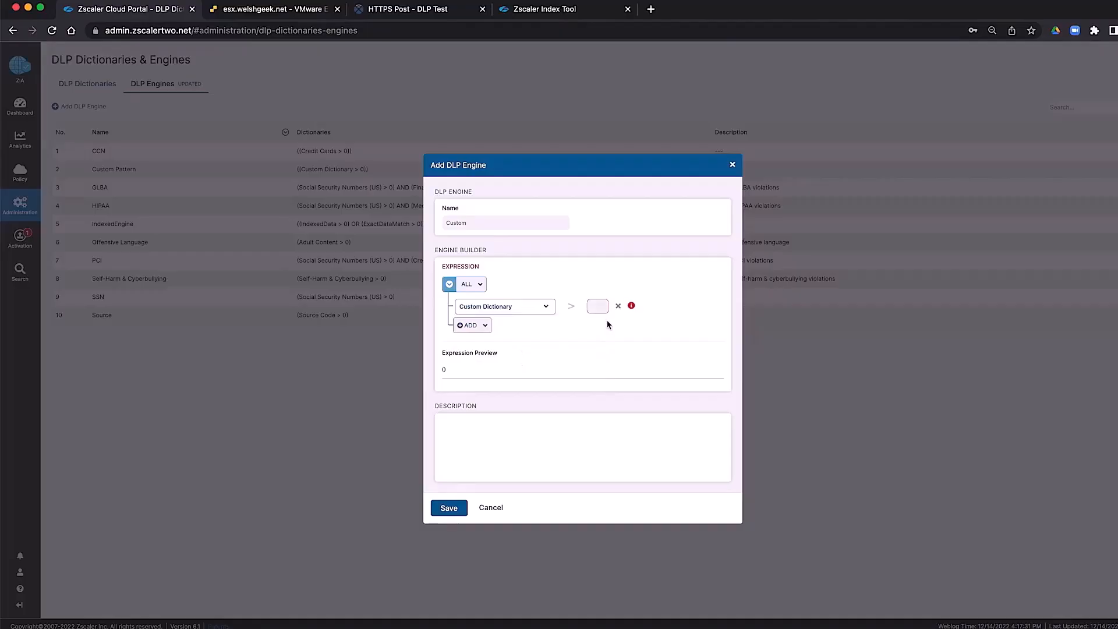
pyautogui.click(598, 308)
pyautogui.write('0')
pyautogui.click(576, 331)
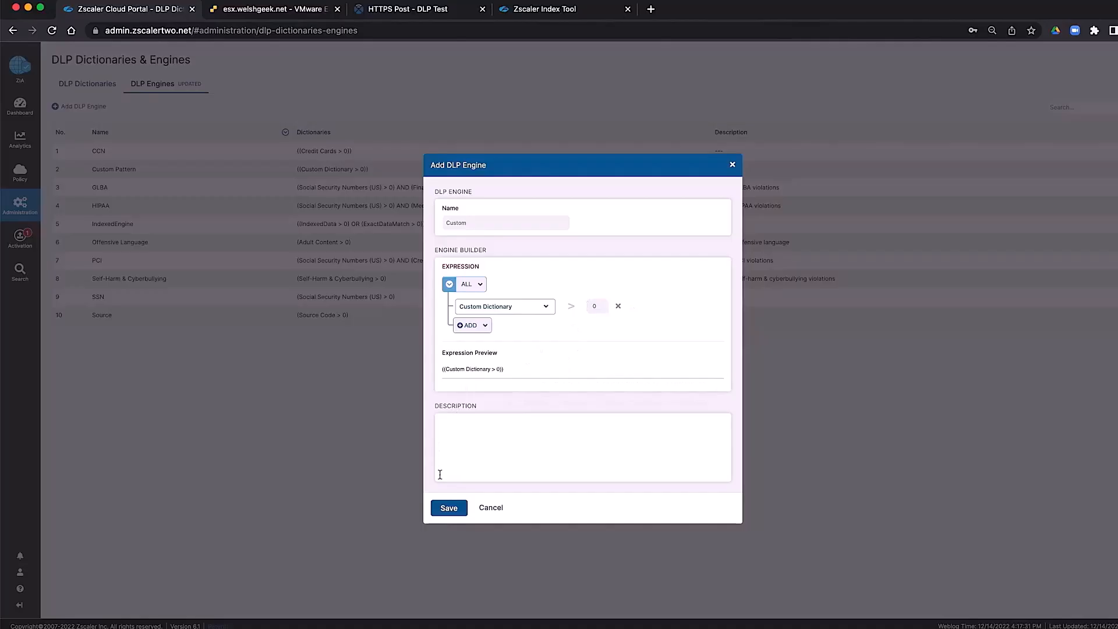
# Save the Custom engine and activate the pending changes.
pyautogui.click(448, 508)
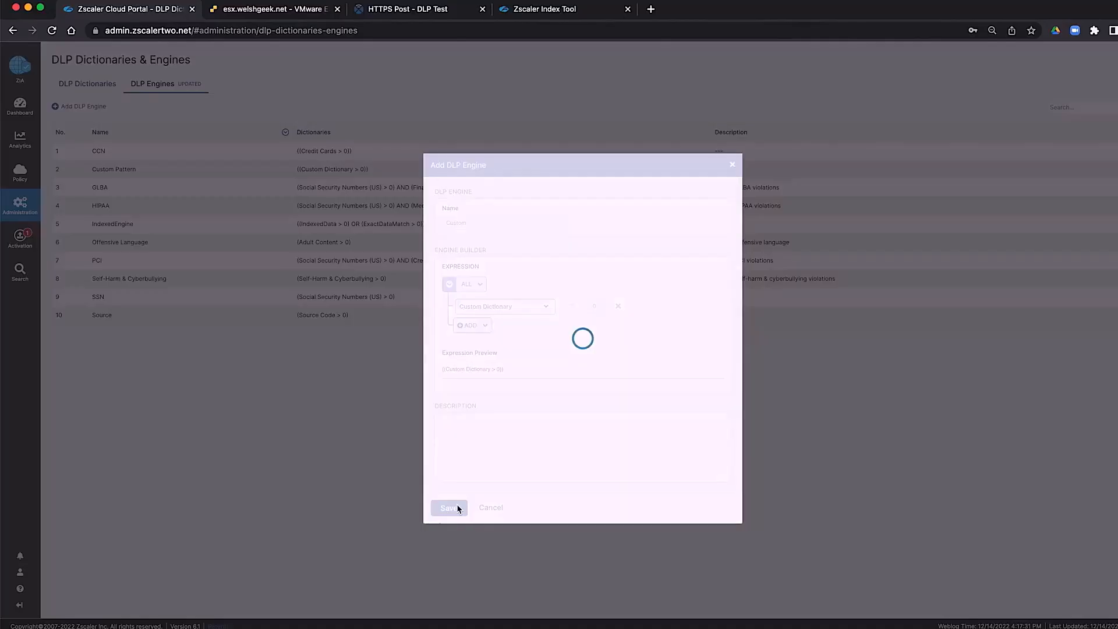
pyautogui.moveTo(20, 239)
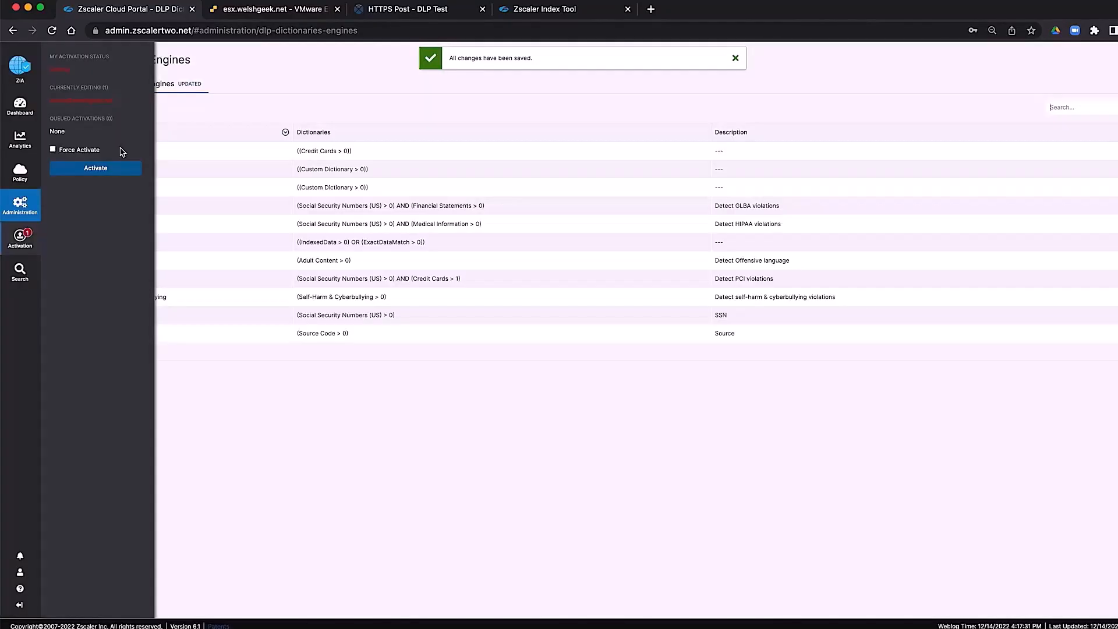
pyautogui.click(109, 173)
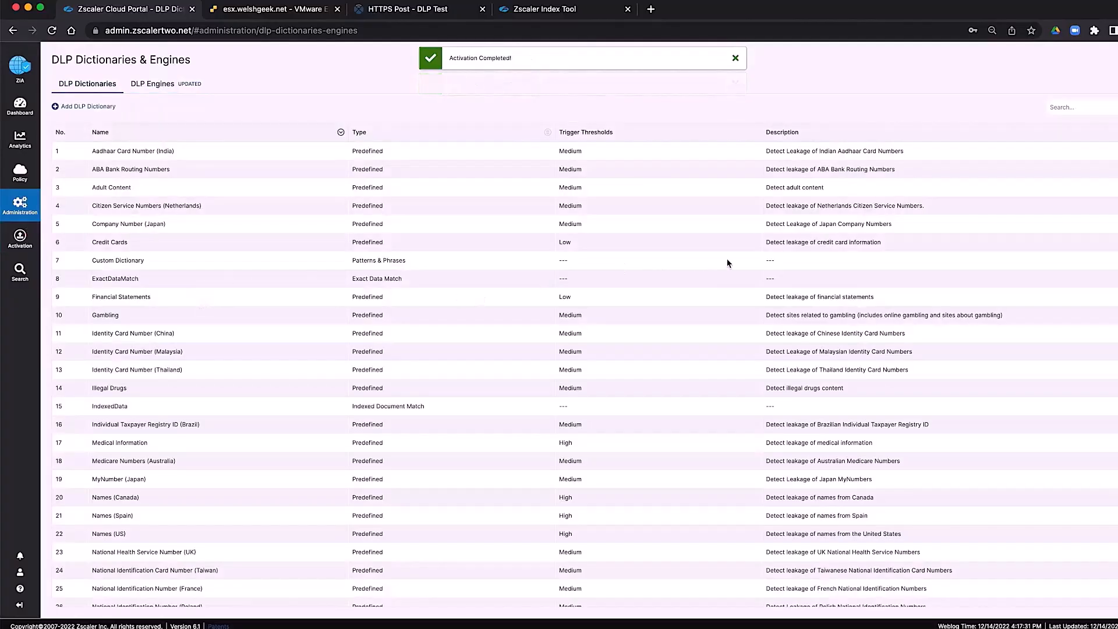
# Open the Custom Dictionary entry and examine its regular-expression pattern and its phrase.
pyautogui.click(1094, 260)
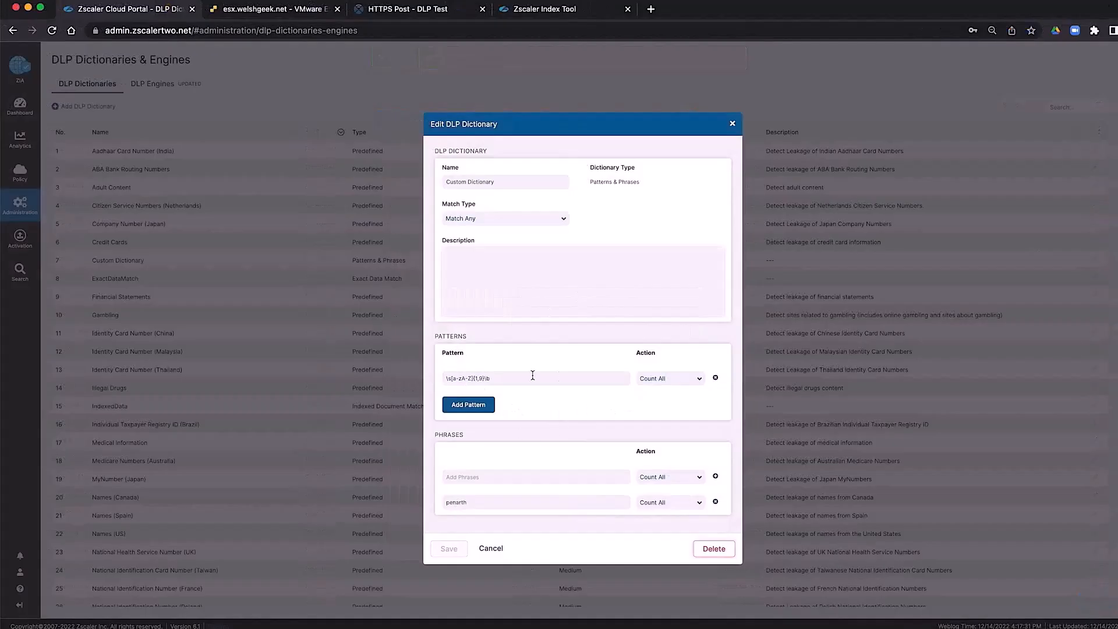
pyautogui.moveTo(499, 374); pyautogui.dragTo(392, 382)
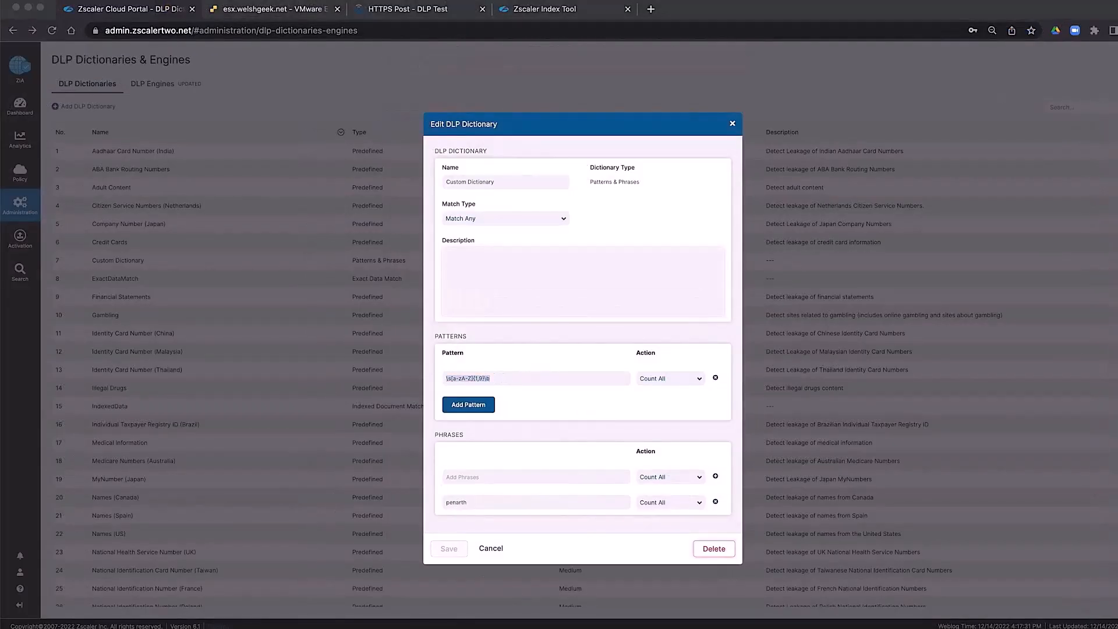
pyautogui.press('super+Tab')
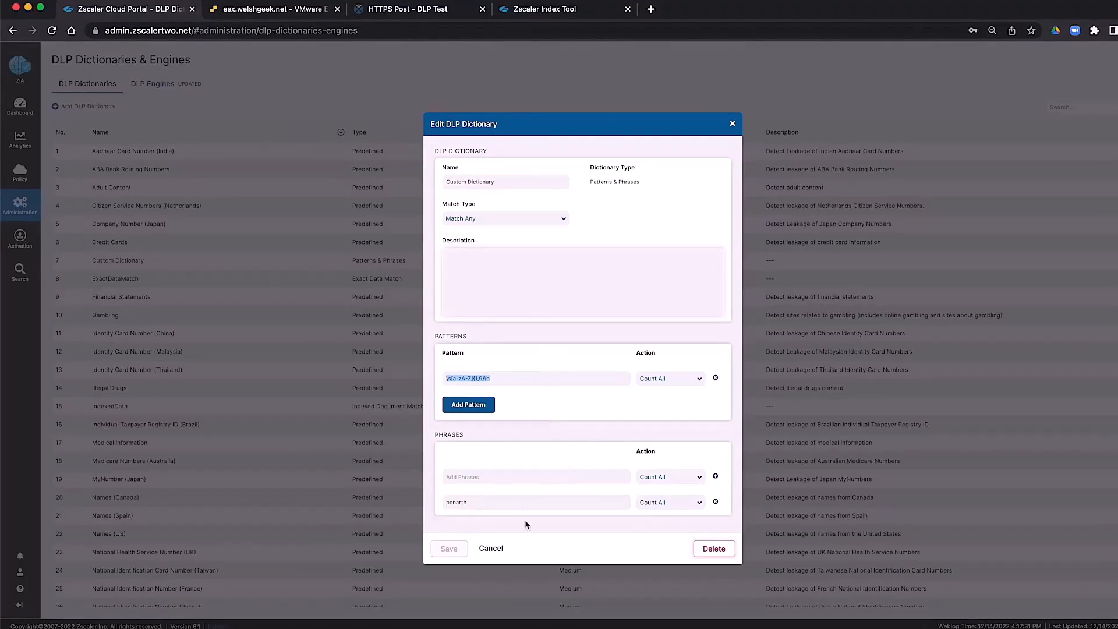
pyautogui.click(501, 501)
pyautogui.moveTo(499, 501); pyautogui.dragTo(374, 501)
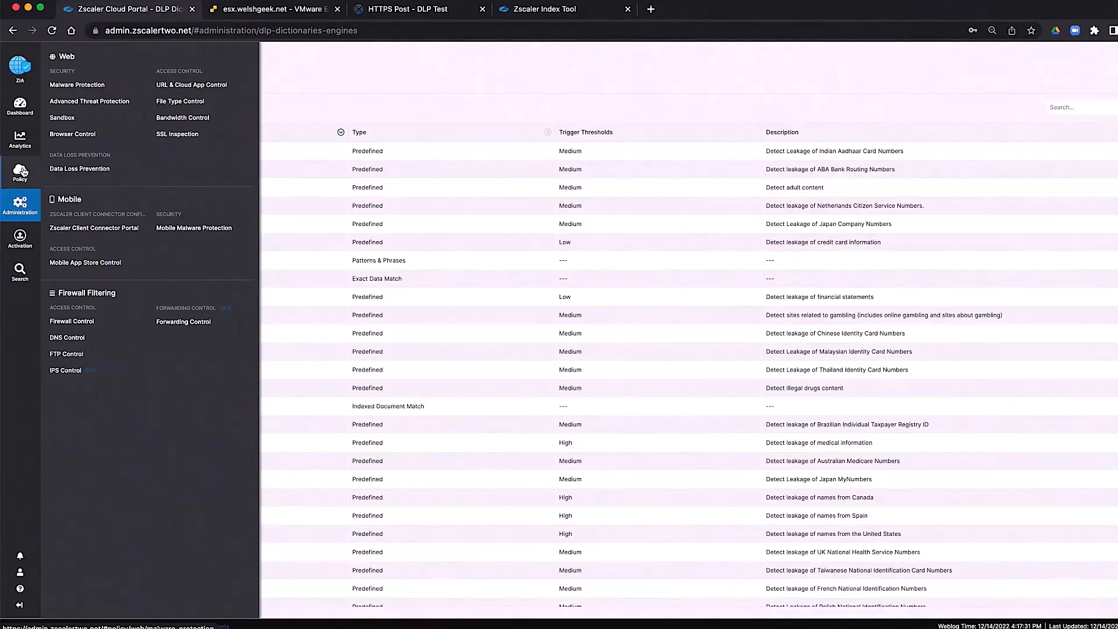
# Start a Data Loss Prevention policy rule with content inspection and name it Indexed.
pyautogui.click(71, 169)
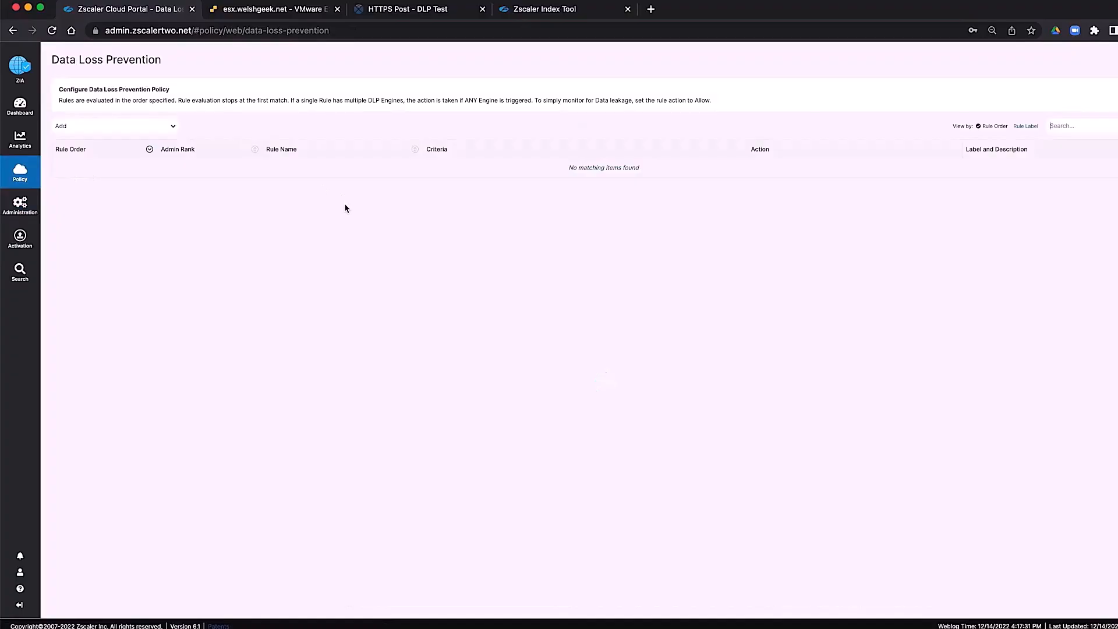
pyautogui.click(175, 130)
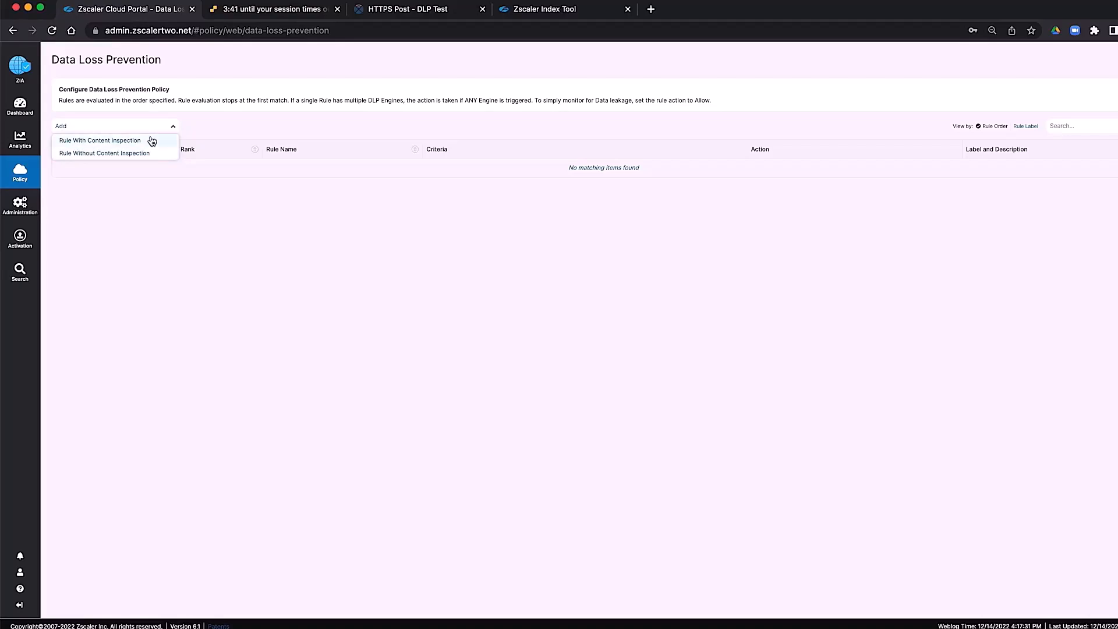
pyautogui.click(151, 141)
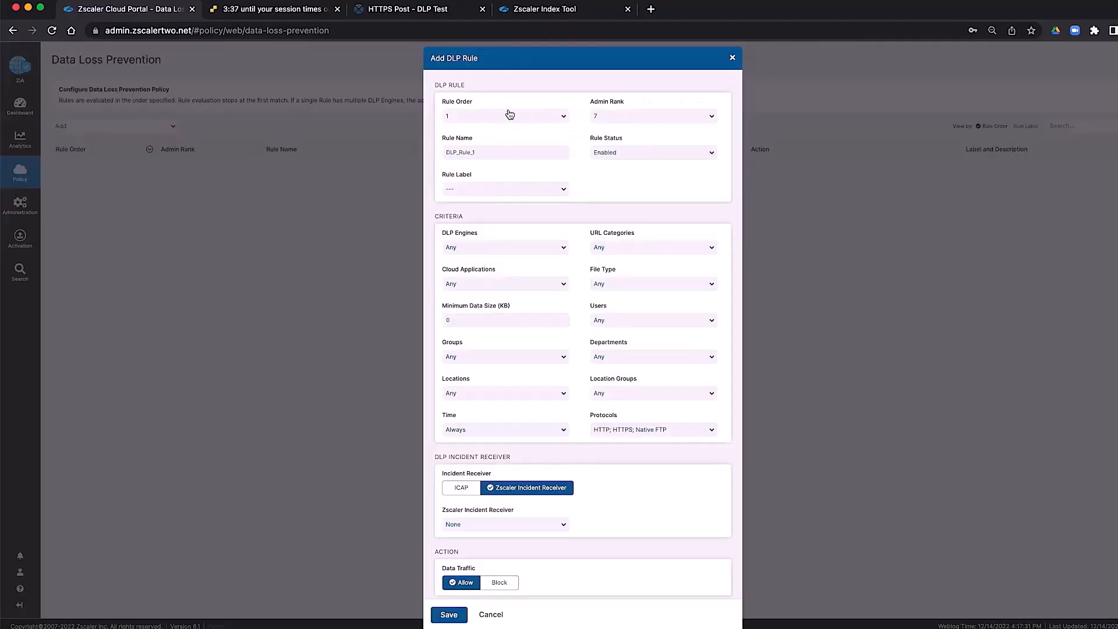
pyautogui.tripleClick(512, 151)
pyautogui.write('Indexed')
# Select IndexedEngine as the DLP engine criterion of the Indexed rule.
pyautogui.click(534, 249)
pyautogui.click(505, 286)
pyautogui.write('index')
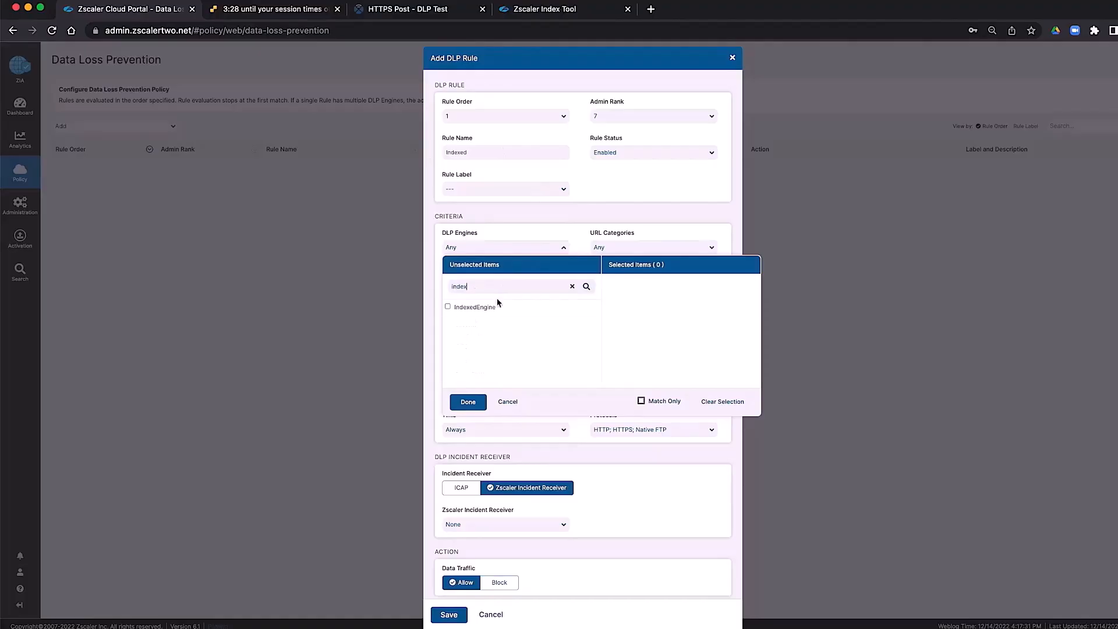
pyautogui.click(492, 307)
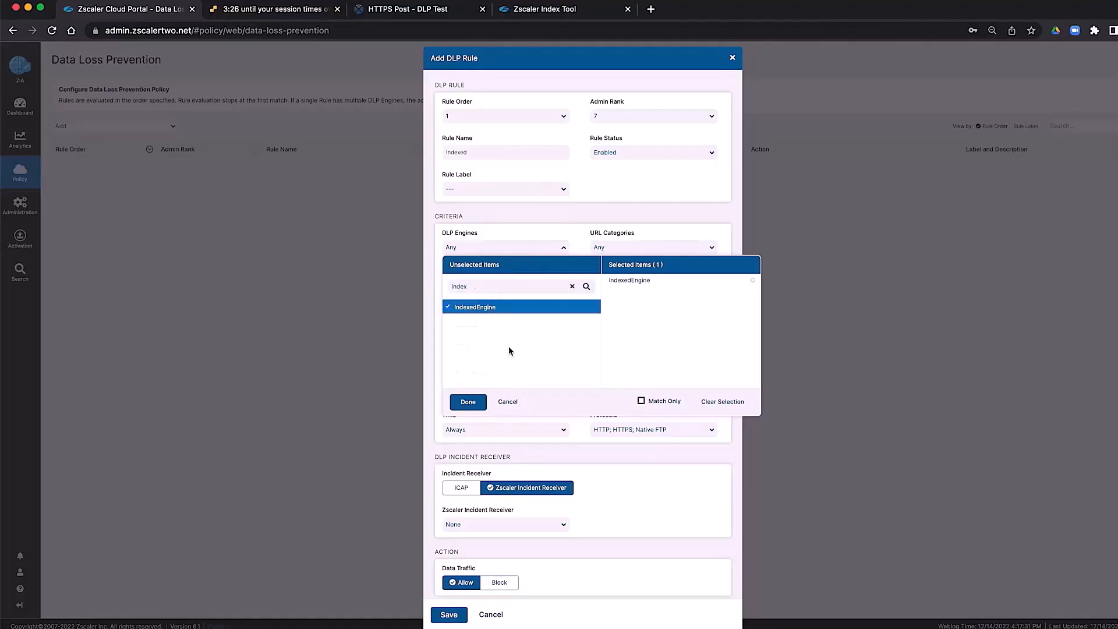
pyautogui.click(469, 403)
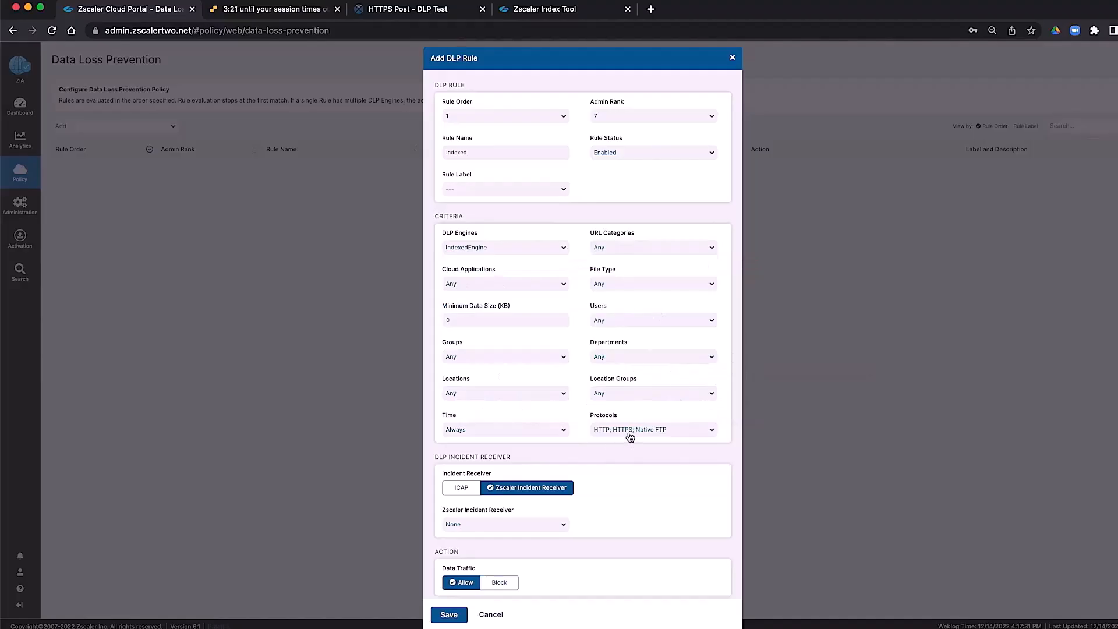
# Set the Indexed rule to block data traffic, leave its auditor type as Hosted, and save the rule.
pyautogui.scroll(-4, 630, 465)
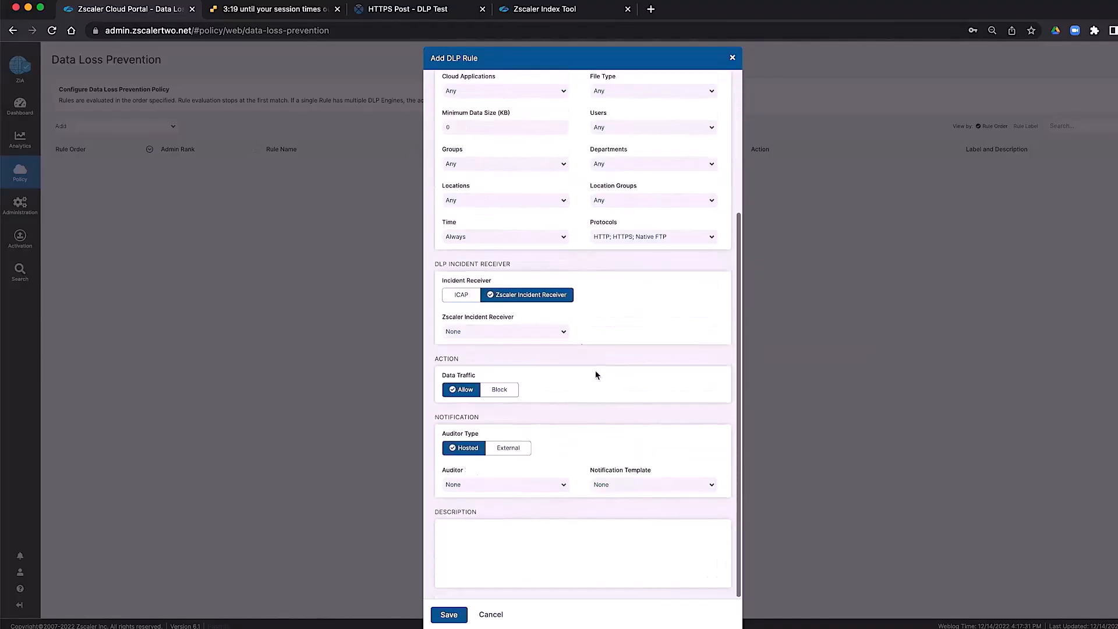
pyautogui.click(498, 390)
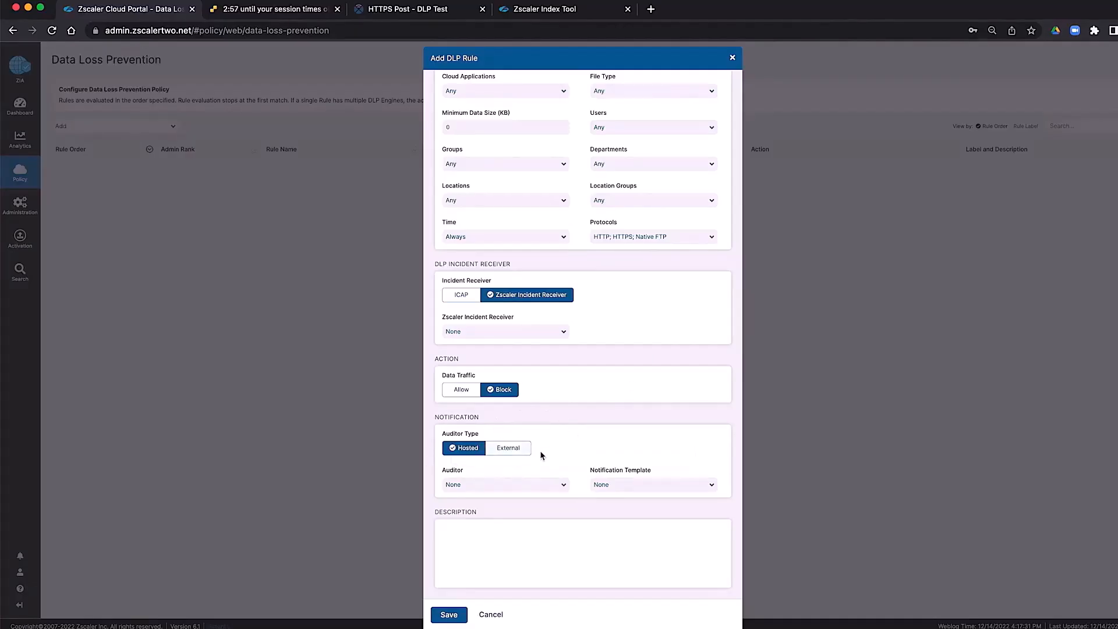
pyautogui.click(520, 452)
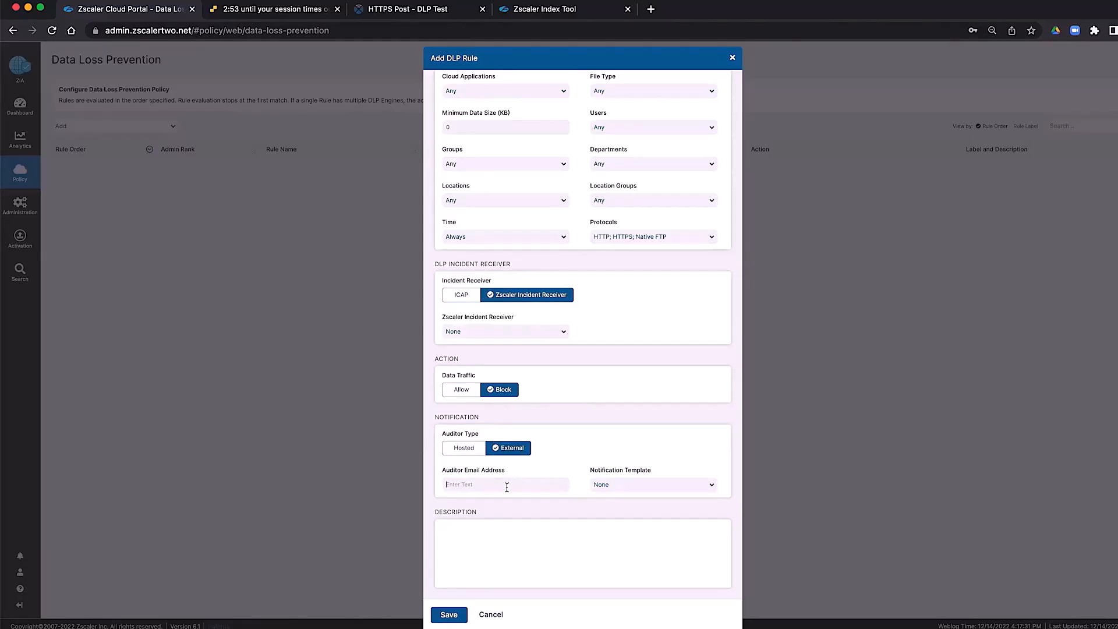
pyautogui.click(464, 448)
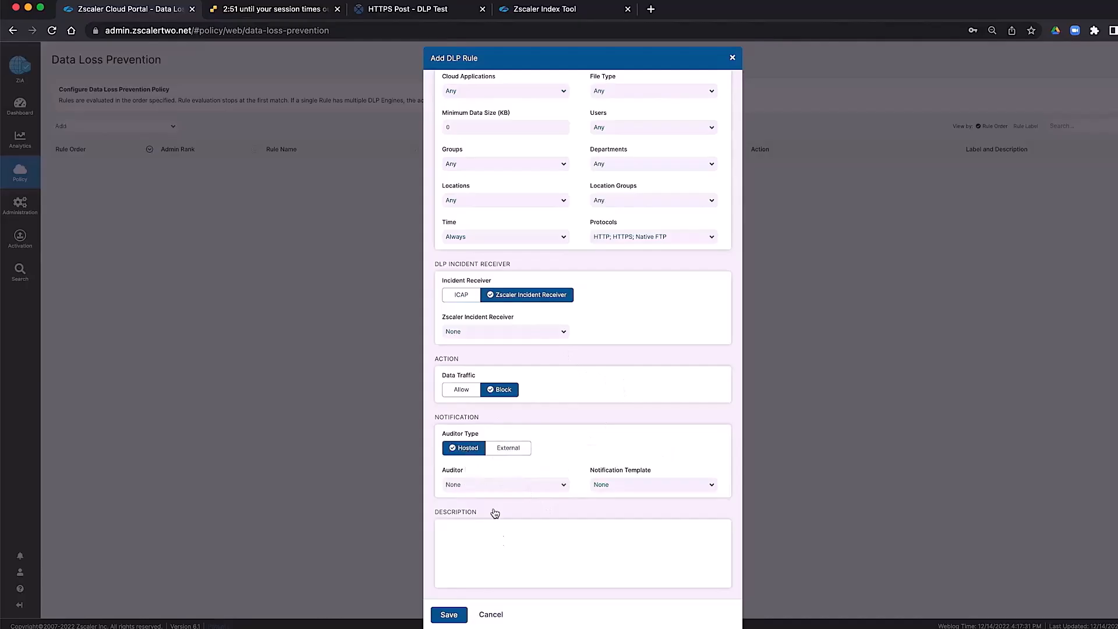
pyautogui.click(448, 615)
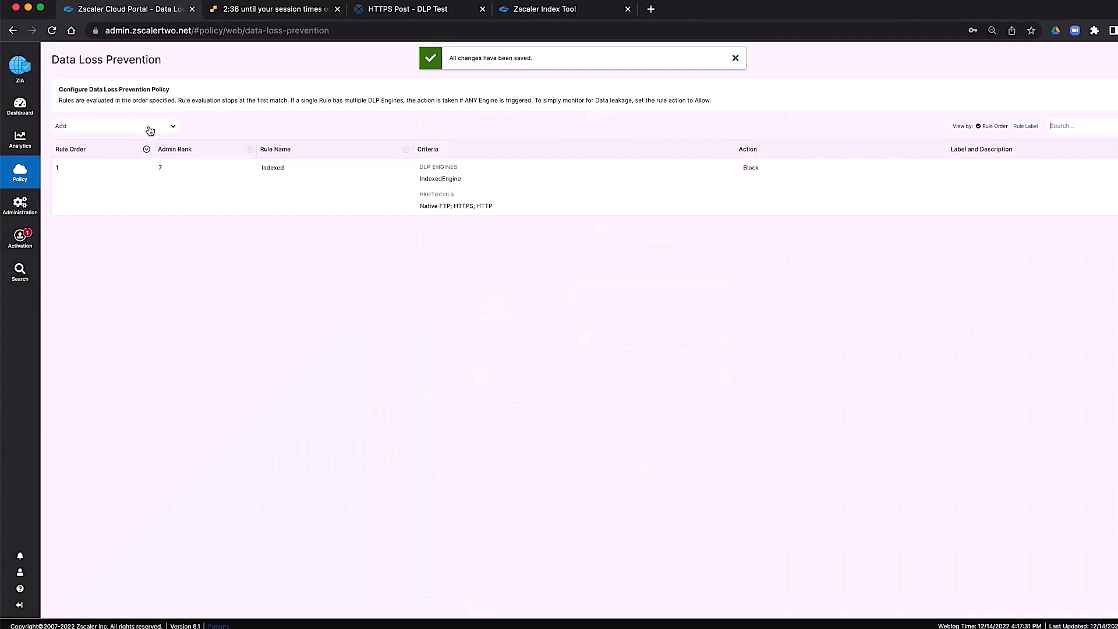
# Start a second DLP rule with content inspection and name it Pattern.
pyautogui.click(150, 128)
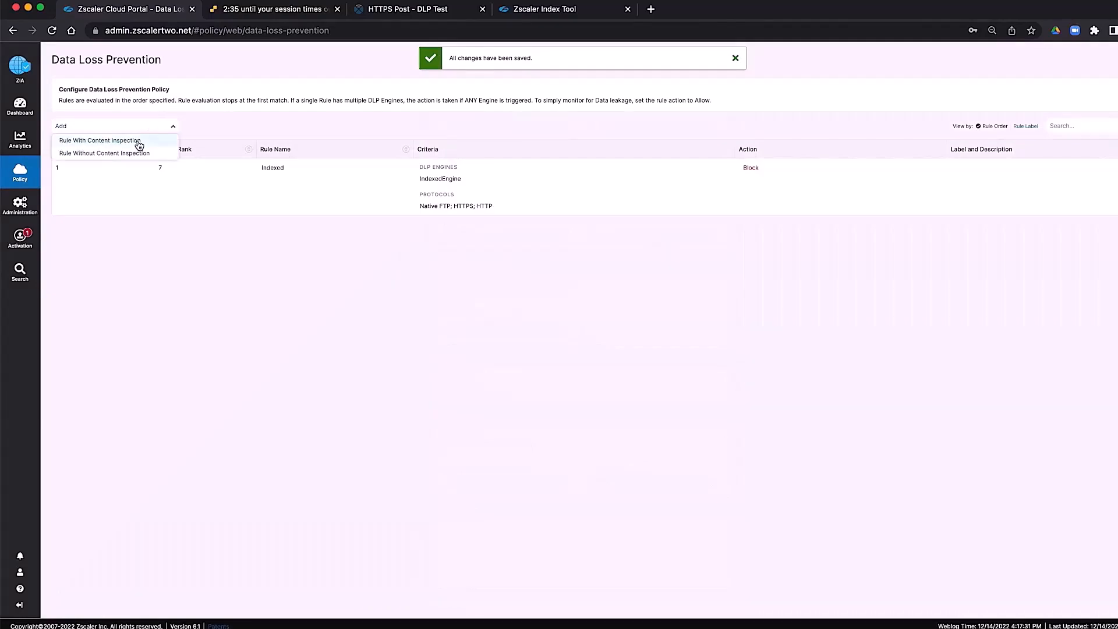
pyautogui.click(100, 140)
pyautogui.press('super+a')
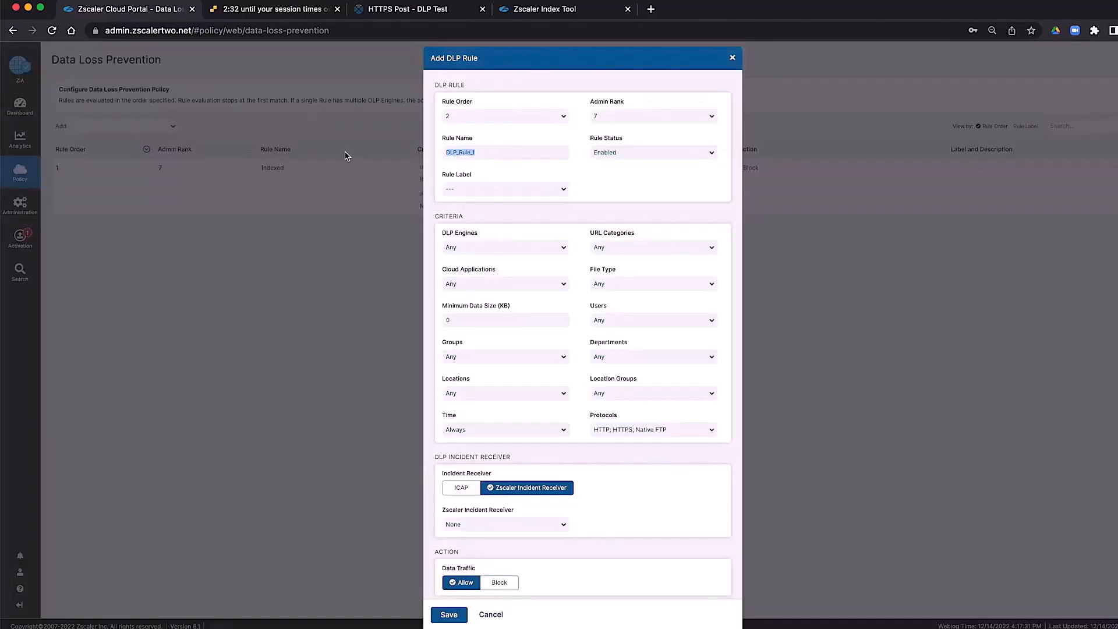
pyautogui.write('Pattern')
# Select the Custom and Custom Pattern engines as the Pattern rule's DLP engine criteria.
pyautogui.click(558, 243)
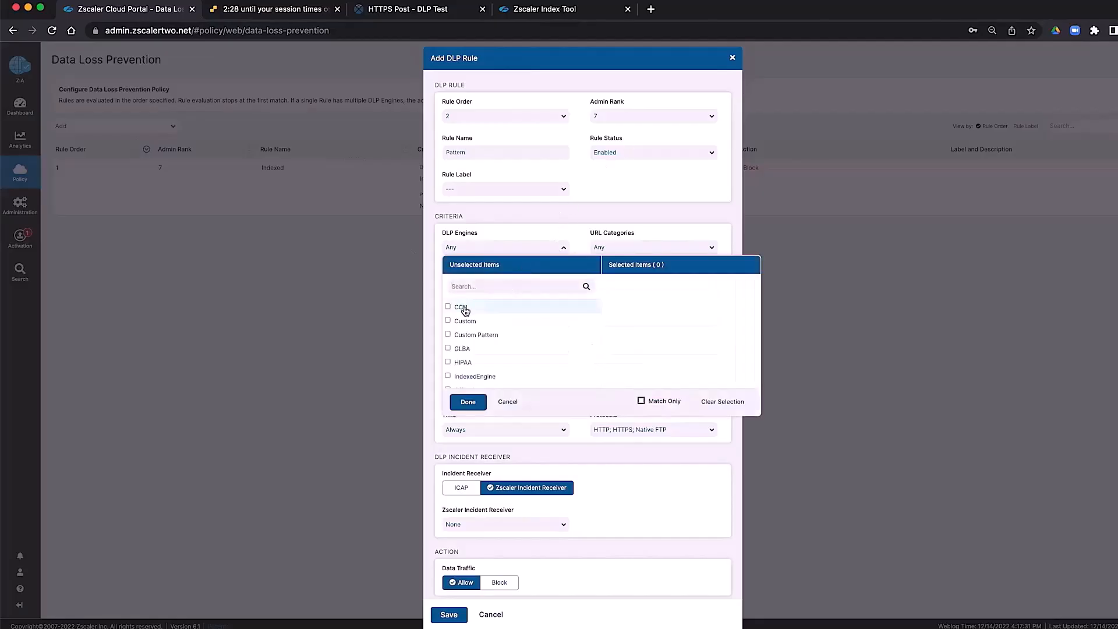
pyautogui.click(449, 336)
pyautogui.click(448, 321)
pyautogui.click(468, 401)
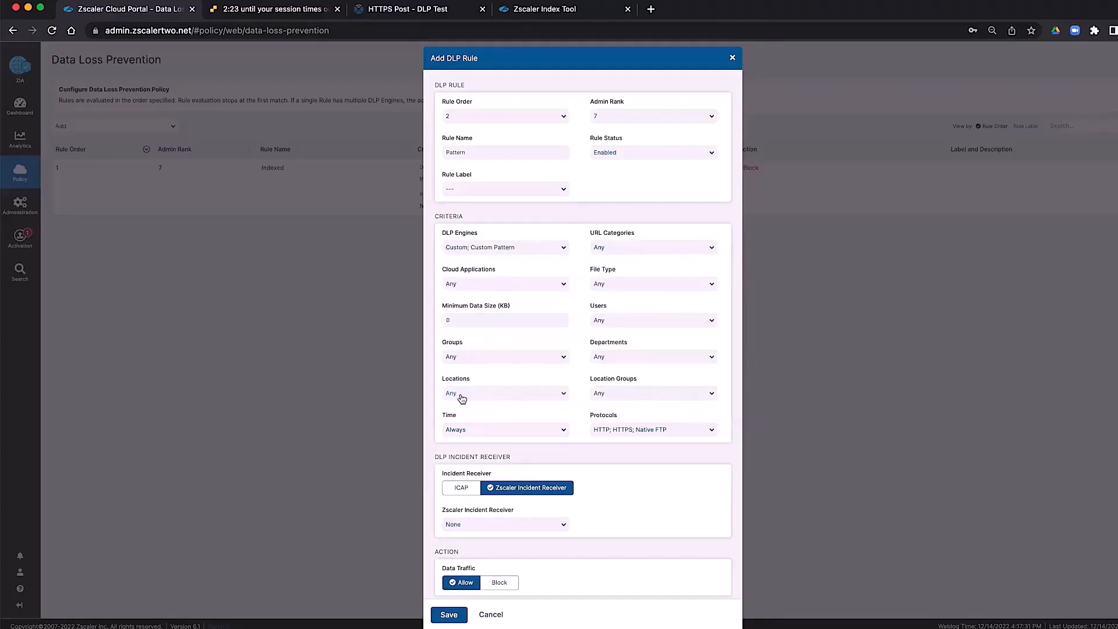
# Set the Pattern rule's data traffic action to Block and save the rule.
pyautogui.scroll(-2, 571, 422)
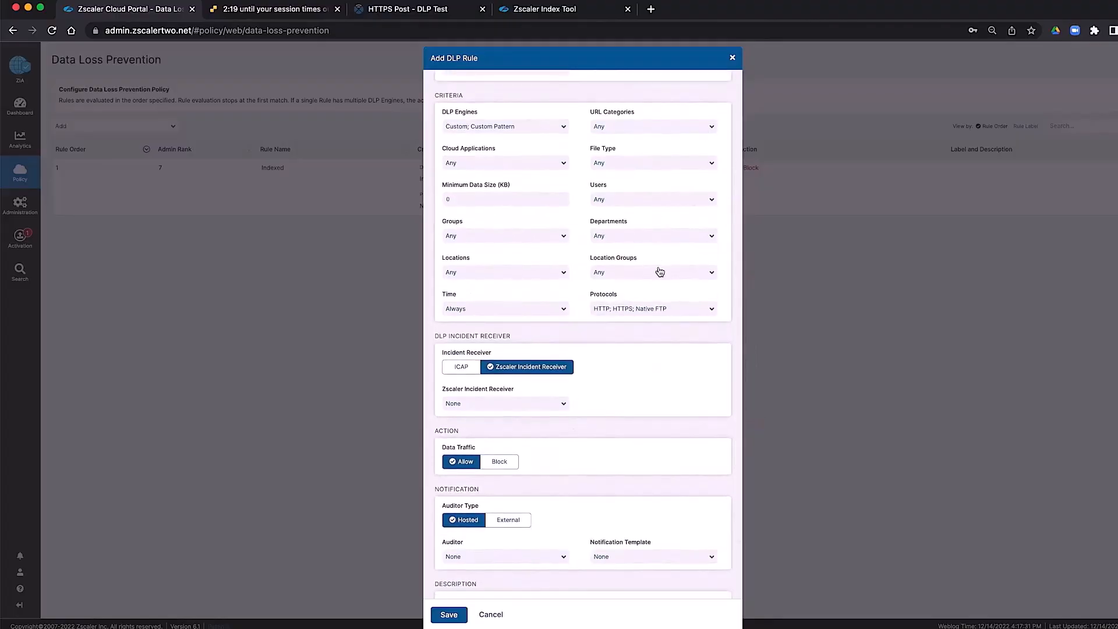
pyautogui.click(500, 462)
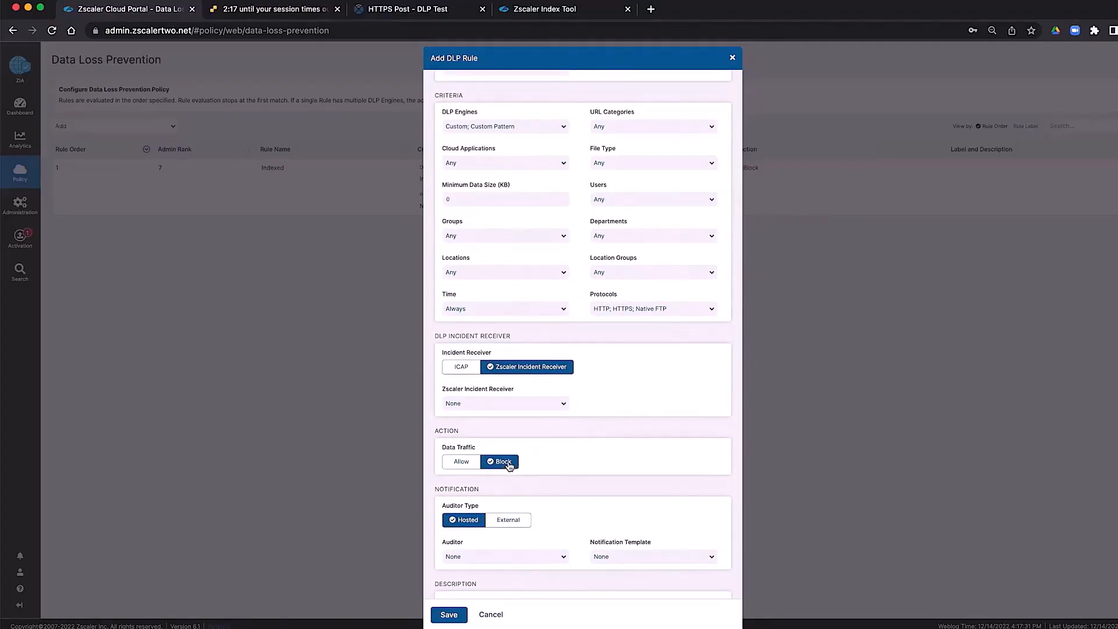
pyautogui.click(449, 613)
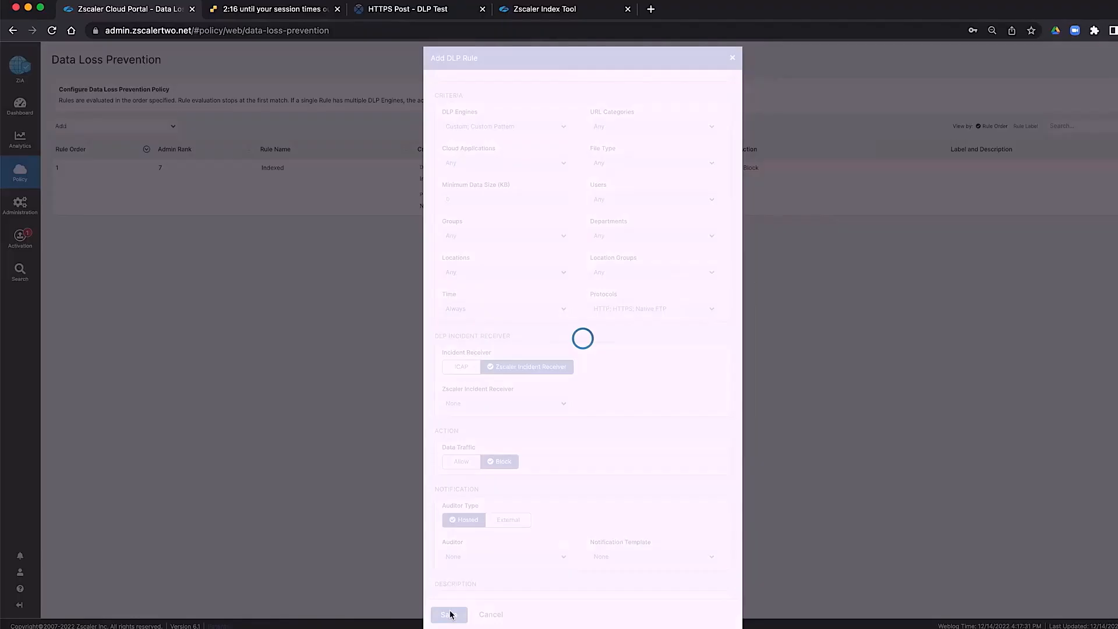